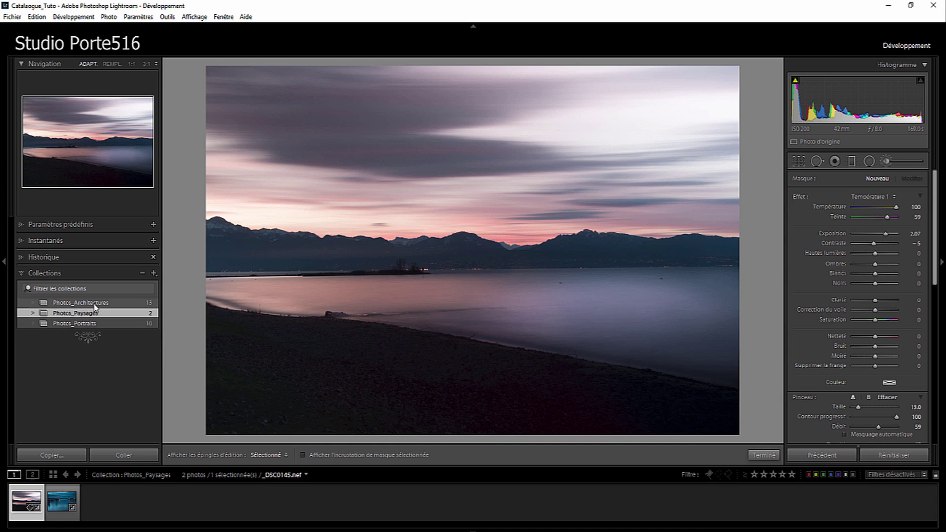
- Open AdobeStock_112376396.jpeg from the Photos_Portraits collection and activate the adjustment brush
{"action": "left_click", "coordinate": [77, 324]}
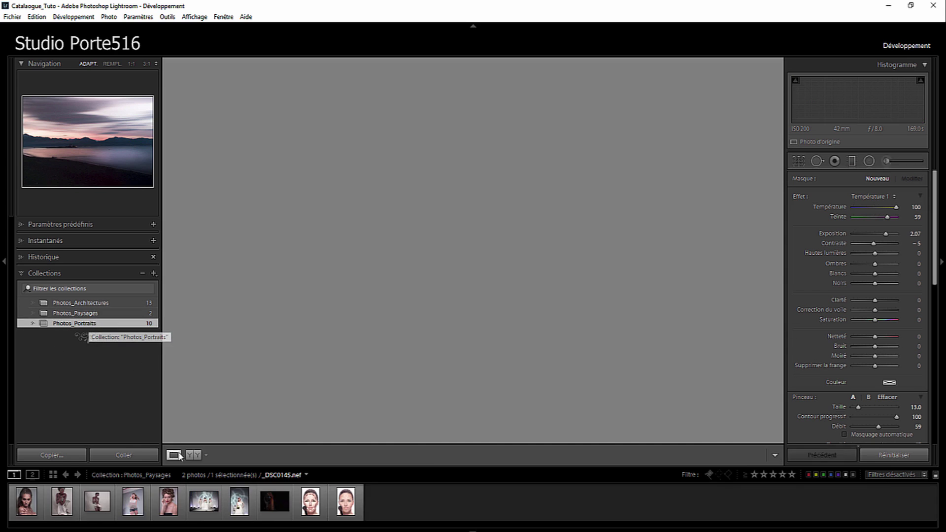
{"action": "left_click", "coordinate": [311, 503]}
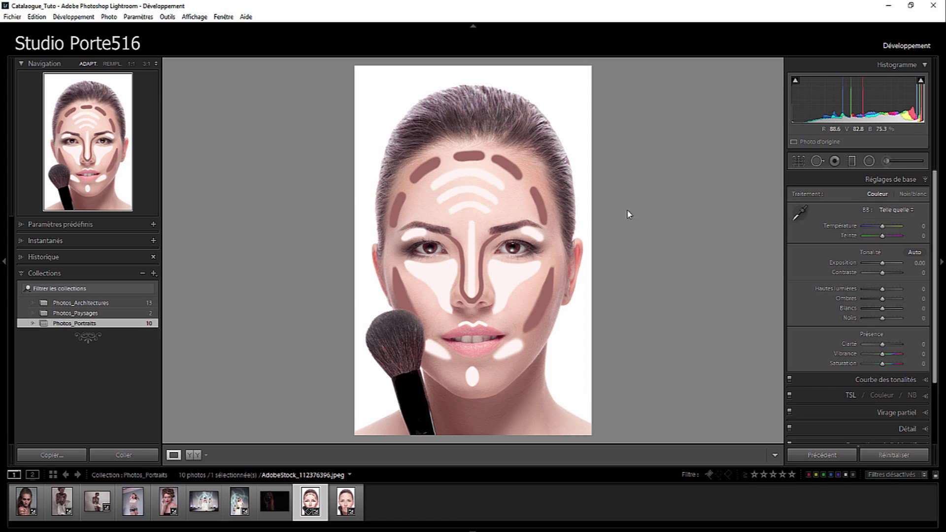
{"action": "left_click", "coordinate": [887, 165]}
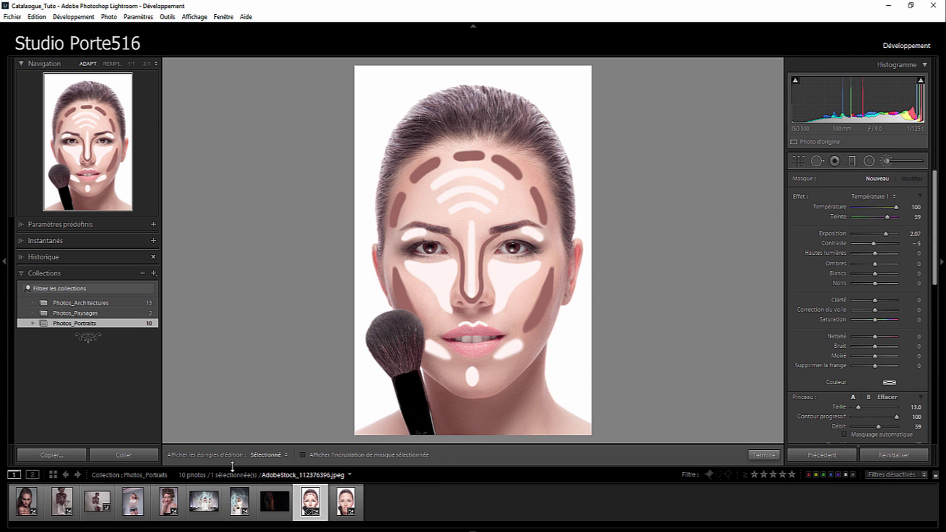
- Set the edit pins to display always (Toujours) and enable the overlay of the selected mask
{"action": "left_click", "coordinate": [261, 455]}
{"action": "left_click", "coordinate": [285, 456]}
{"action": "left_click", "coordinate": [285, 456]}
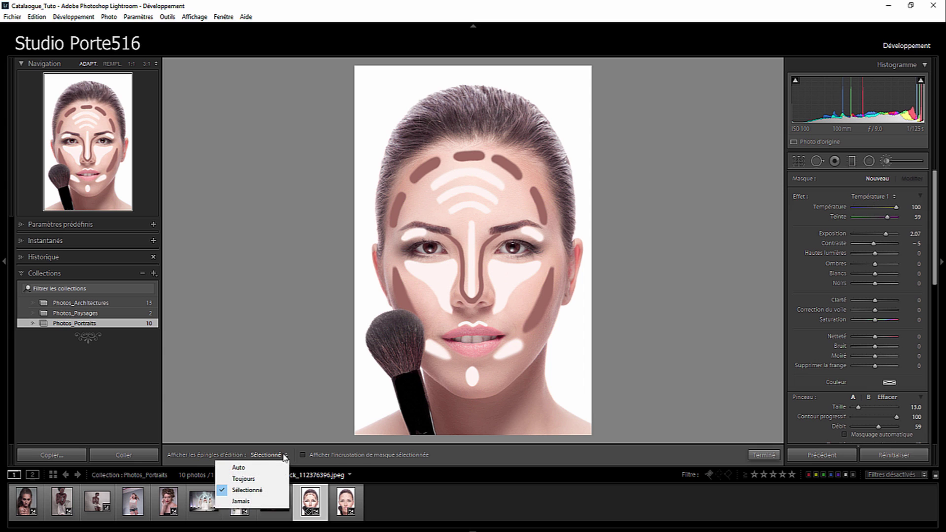
{"action": "left_click", "coordinate": [238, 467]}
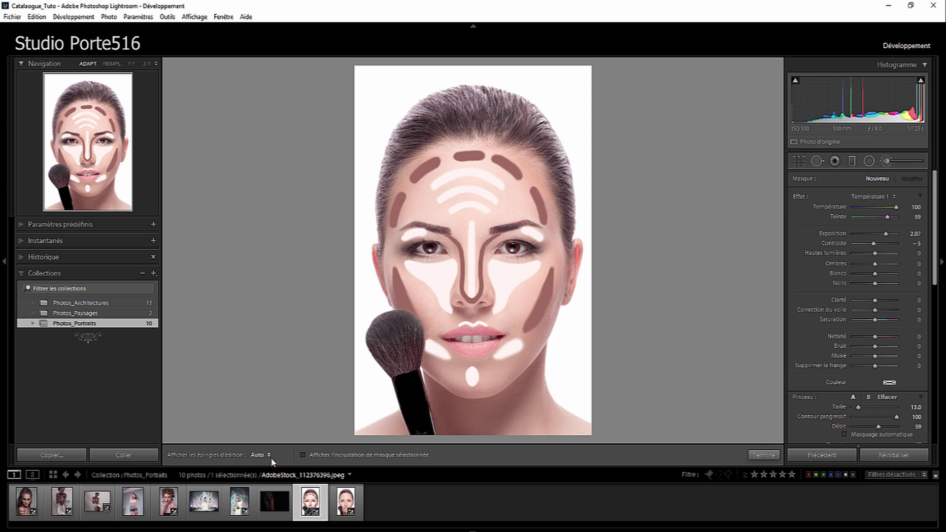
{"action": "left_click", "coordinate": [271, 460]}
{"action": "left_click", "coordinate": [241, 477]}
{"action": "left_click", "coordinate": [303, 455]}
- Load the Exposition effect preset for the brush and set the brush size (Taille) to 6
{"action": "left_click", "coordinate": [874, 198]}
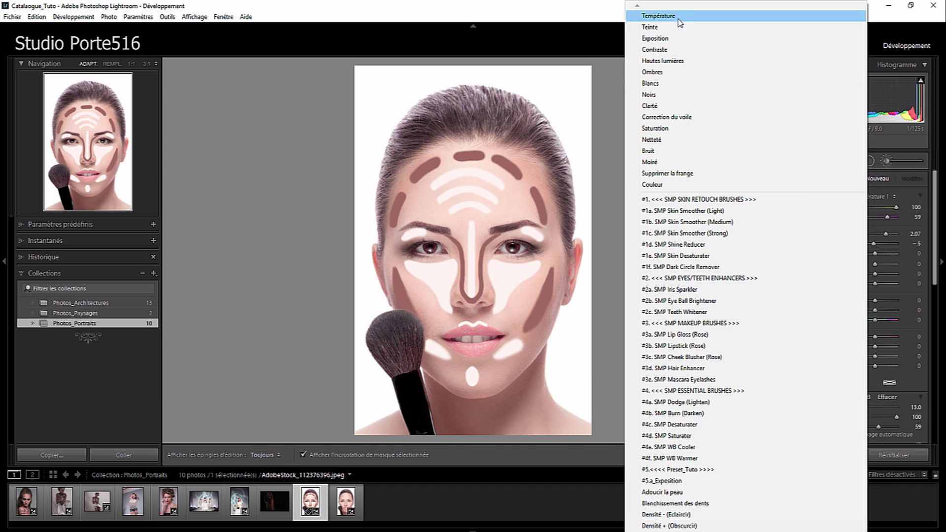
{"action": "left_click", "coordinate": [677, 38]}
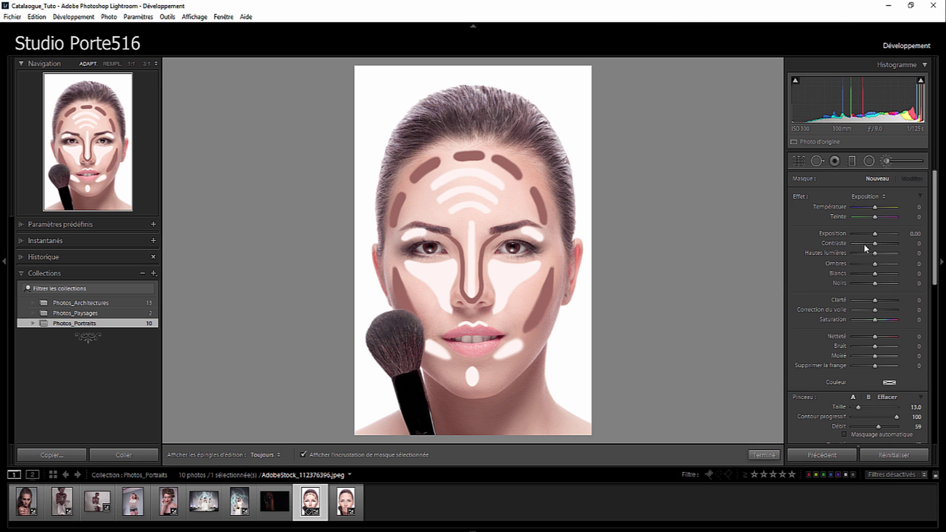
{"action": "left_click_drag", "start_coordinate": [463, 190], "coordinate": [488, 217]}
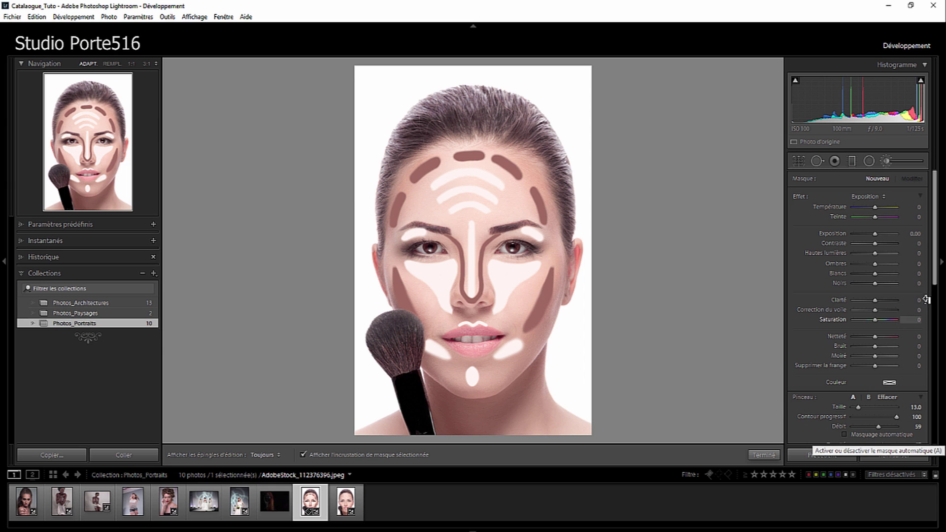
{"action": "left_click_drag", "start_coordinate": [935, 287], "coordinate": [934, 340]}
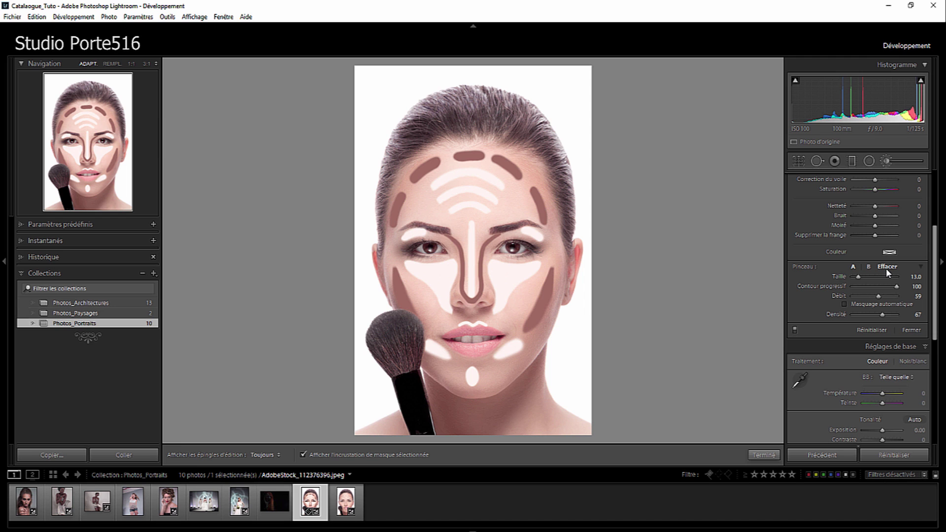
{"action": "left_click_drag", "start_coordinate": [935, 239], "coordinate": [932, 177]}
{"action": "scroll", "coordinate": [460, 223], "scroll_direction": "down", "scroll_amount": 5}
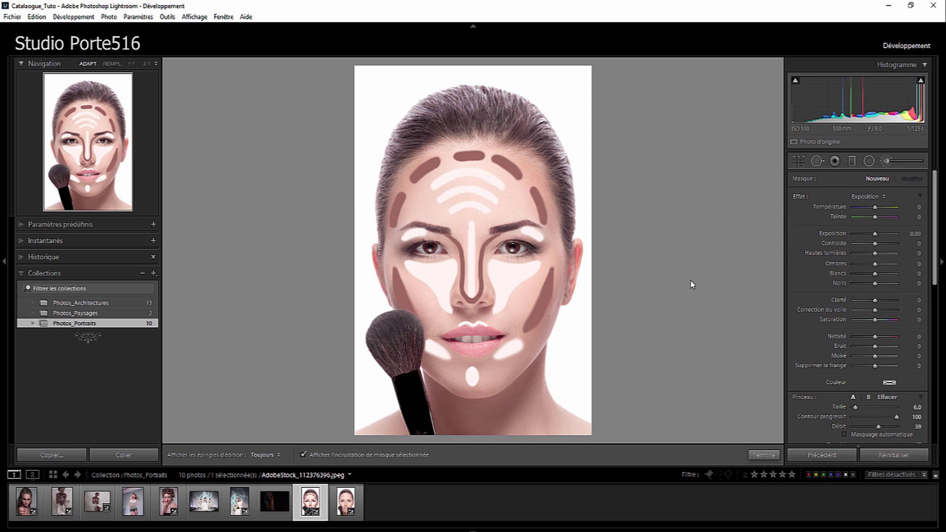
- Paint a brush mask down the bridge of the nose with the edit pins hidden while painting
{"action": "key", "text": "h"}
{"action": "mouse_move", "coordinate": [464, 232]}
{"action": "left_mouse_down"}
{"action": "mouse_move", "coordinate": [464, 280]}
{"action": "mouse_move", "coordinate": [463, 231]}
{"action": "left_mouse_up"}
{"action": "key", "text": "h"}
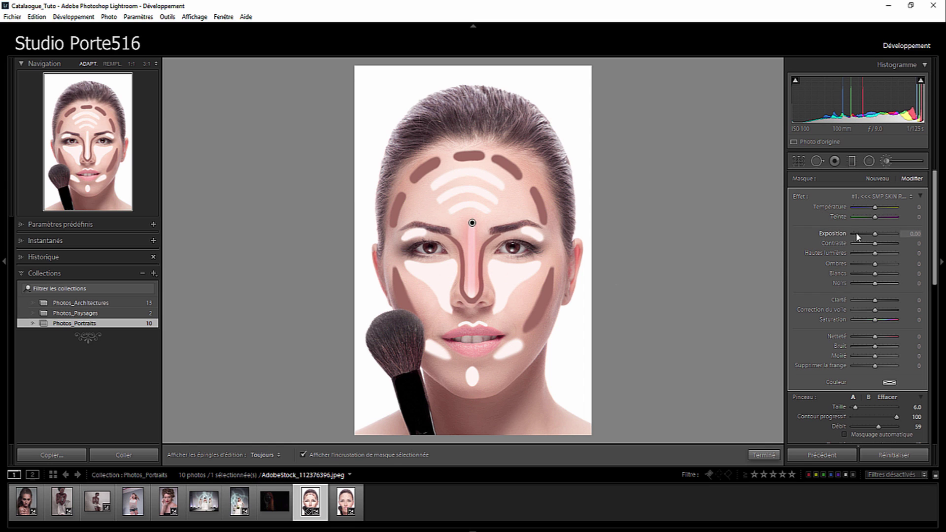
- Set the nose mask's Exposition to 4.00 and Contraste to 89, and turn off the mask overlay
{"action": "mouse_move", "coordinate": [875, 233]}
{"action": "left_mouse_down"}
{"action": "mouse_move", "coordinate": [896, 237]}
{"action": "mouse_move", "coordinate": [880, 235]}
{"action": "left_mouse_up"}
{"action": "left_click_drag", "start_coordinate": [884, 236], "coordinate": [895, 243]}
{"action": "left_click", "coordinate": [338, 454]}
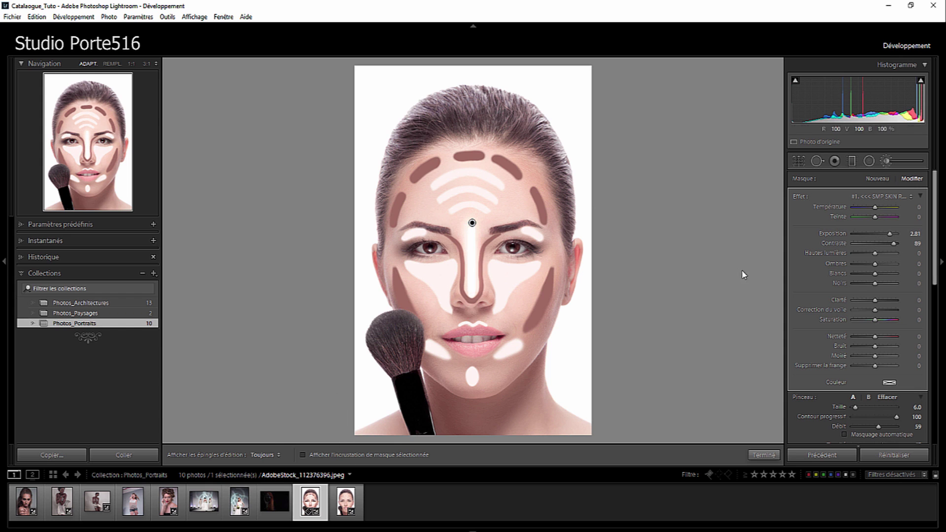
{"action": "left_click_drag", "start_coordinate": [890, 237], "coordinate": [897, 236]}
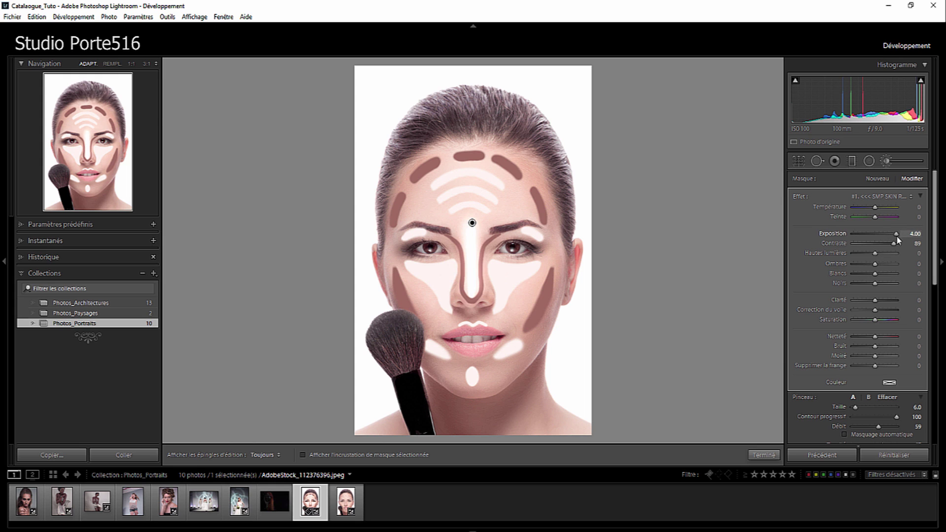
- Extend the brightening mask over the whole forehead, hiding the edit pins while painting
{"action": "key", "text": "h"}
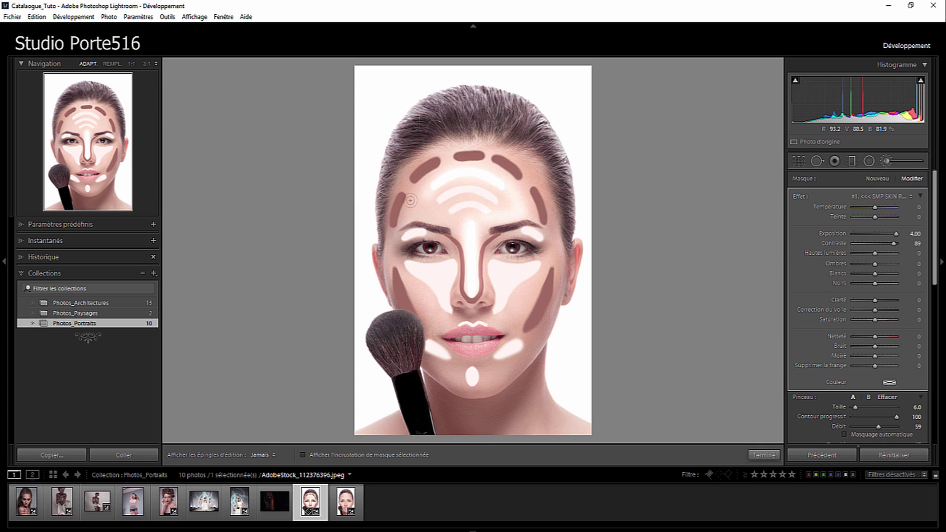
{"action": "mouse_move", "coordinate": [460, 227]}
{"action": "left_mouse_down"}
{"action": "mouse_move", "coordinate": [468, 182]}
{"action": "mouse_move", "coordinate": [500, 196]}
{"action": "mouse_move", "coordinate": [457, 175]}
{"action": "mouse_move", "coordinate": [406, 198]}
{"action": "mouse_move", "coordinate": [433, 178]}
{"action": "mouse_move", "coordinate": [471, 173]}
{"action": "mouse_move", "coordinate": [455, 167]}
{"action": "mouse_move", "coordinate": [419, 185]}
{"action": "mouse_move", "coordinate": [485, 189]}
{"action": "mouse_move", "coordinate": [409, 203]}
{"action": "mouse_move", "coordinate": [504, 197]}
{"action": "mouse_move", "coordinate": [510, 191]}
{"action": "mouse_move", "coordinate": [486, 168]}
{"action": "mouse_move", "coordinate": [505, 193]}
{"action": "mouse_move", "coordinate": [466, 239]}
{"action": "mouse_move", "coordinate": [461, 195]}
{"action": "mouse_move", "coordinate": [555, 217]}
{"action": "left_mouse_up"}
{"action": "key", "text": "h"}
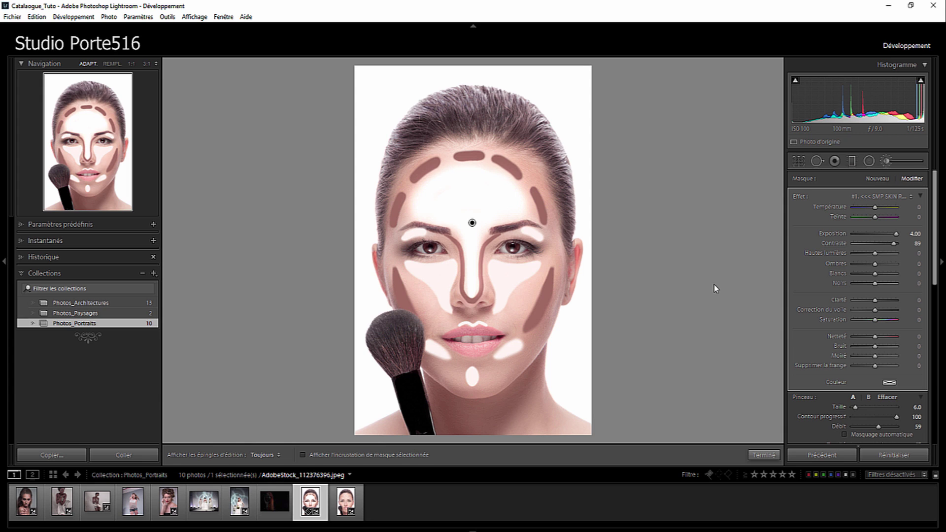
- Create a second brush mask on the cheek below the outer eye corner and set its Exposition to -4.00
{"action": "left_click", "coordinate": [877, 179]}
{"action": "key", "text": "h"}
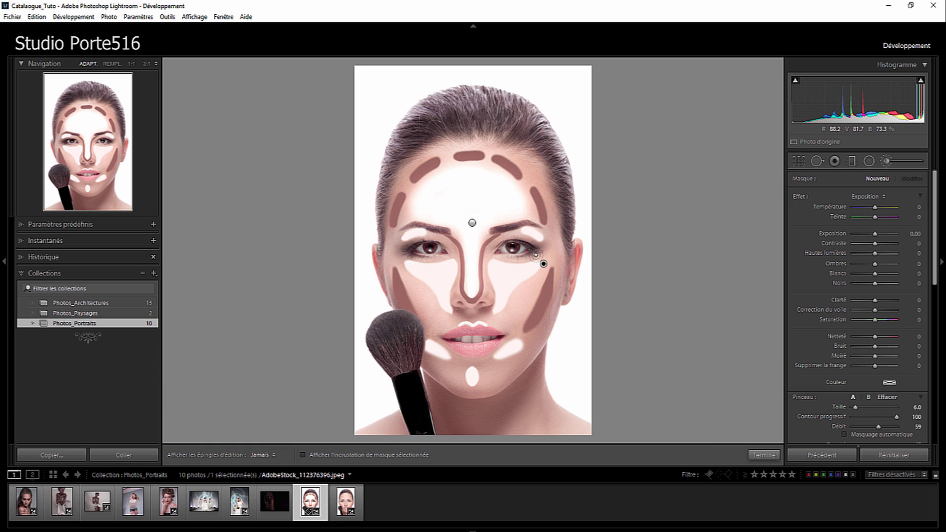
{"action": "key", "text": "h"}
{"action": "left_click", "coordinate": [544, 264]}
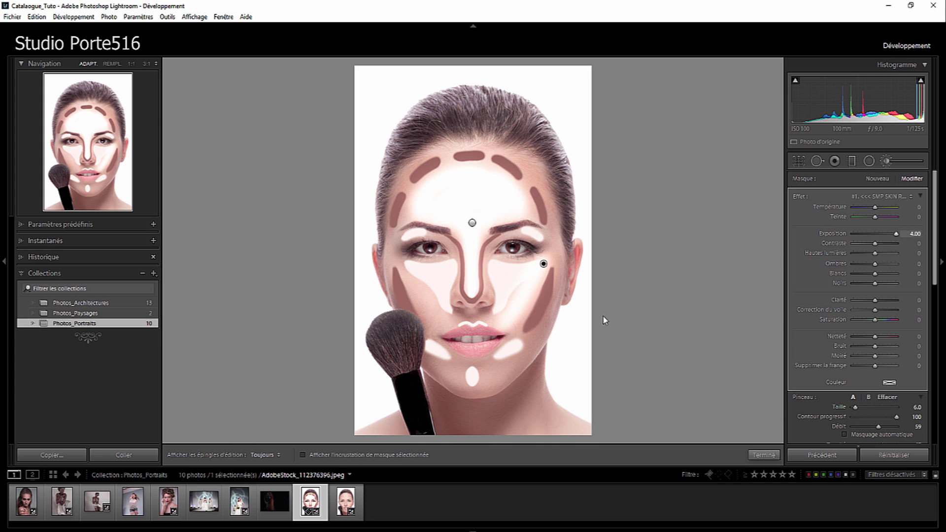
{"action": "key", "text": "h"}
{"action": "key", "text": "h"}
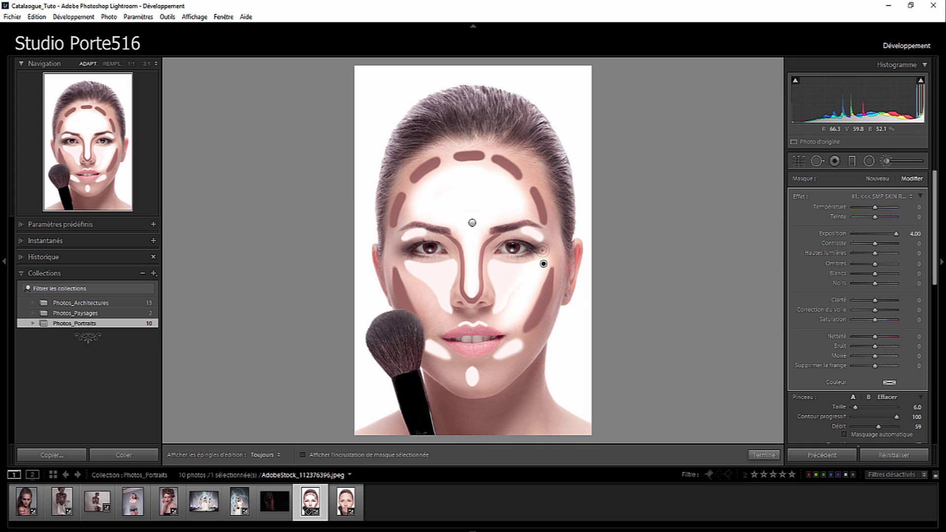
{"action": "left_click_drag", "start_coordinate": [896, 233], "coordinate": [854, 234]}
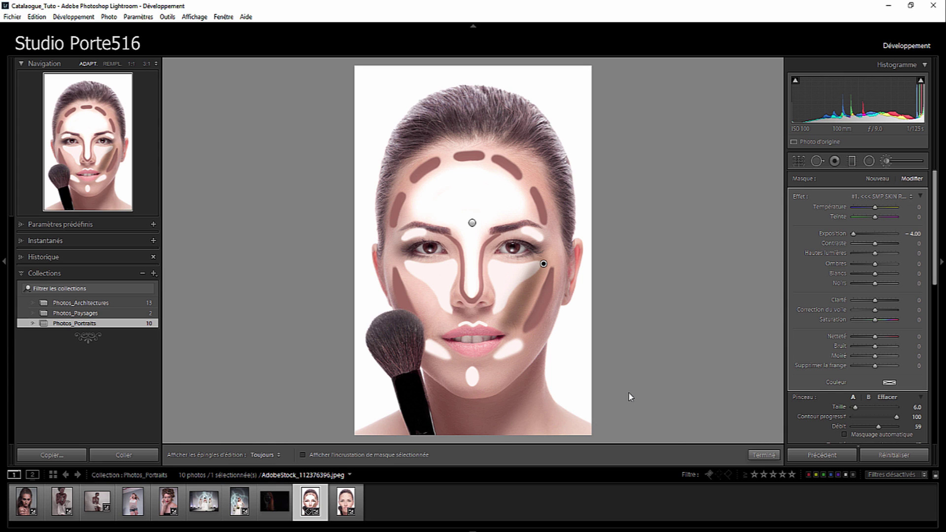
- Delete the forehead and nose mask and the cheek mask
{"action": "left_click", "coordinate": [472, 222]}
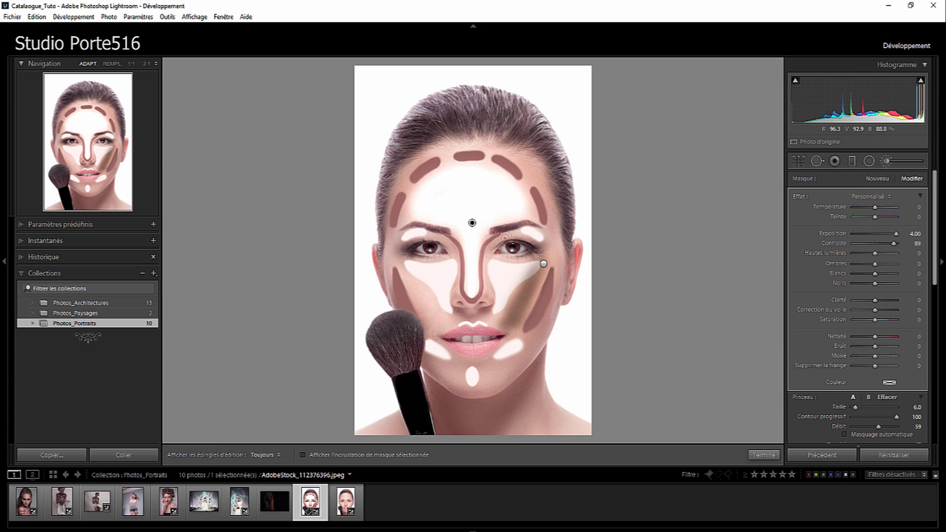
{"action": "key", "text": "Delete"}
{"action": "left_click", "coordinate": [543, 263]}
{"action": "key", "text": "Delete"}
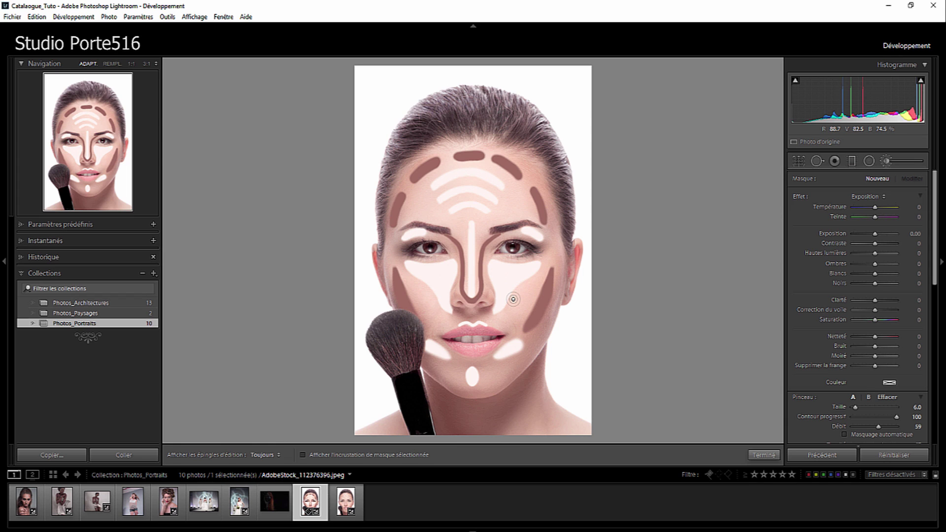
- Shrink and enlarge the brush repeatedly, finishing at size 17
{"action": "key", "text": "bracketleft"}
{"action": "key", "text": "bracketleft"}
{"action": "key", "text": "bracketright"}
{"action": "key", "text": "bracketright"}
{"action": "key", "text": "bracketright"}
{"action": "key", "text": "bracketright"}
{"action": "key", "text": "bracketright"}
{"action": "key", "text": "bracketright"}
{"action": "key", "text": "bracketright"}
{"action": "key", "text": "bracketright"}
{"action": "key", "text": "bracketright"}
{"action": "key", "text": "bracketright"}
{"action": "key", "text": "bracketright"}
{"action": "key", "text": "bracketright"}
{"action": "key", "text": "bracketright"}
{"action": "key", "text": "bracketright"}
{"action": "key", "text": "bracketright"}
{"action": "key", "text": "bracketright"}
{"action": "key", "text": "bracketright"}
{"action": "key", "text": "bracketright"}
{"action": "key", "text": "bracketright"}
{"action": "key", "text": "bracketright"}
{"action": "key", "text": "bracketright"}
{"action": "key", "text": "bracketright"}
{"action": "key", "text": "bracketright"}
{"action": "key", "text": "bracketright"}
{"action": "key", "text": "bracketleft"}
{"action": "key", "text": "bracketleft"}
{"action": "key", "text": "bracketleft"}
{"action": "key", "text": "bracketleft"}
{"action": "key", "text": "bracketleft"}
{"action": "key", "text": "bracketleft"}
{"action": "key", "text": "bracketleft"}
{"action": "key", "text": "bracketleft"}
{"action": "key", "text": "bracketleft"}
{"action": "key", "text": "bracketleft"}
{"action": "key", "text": "bracketleft"}
{"action": "key", "text": "bracketleft"}
{"action": "key", "text": "bracketright"}
{"action": "key", "text": "bracketright"}
{"action": "key", "text": "bracketright"}
{"action": "key", "text": "bracketright"}
{"action": "key", "text": "bracketright"}
{"action": "key", "text": "bracketright"}
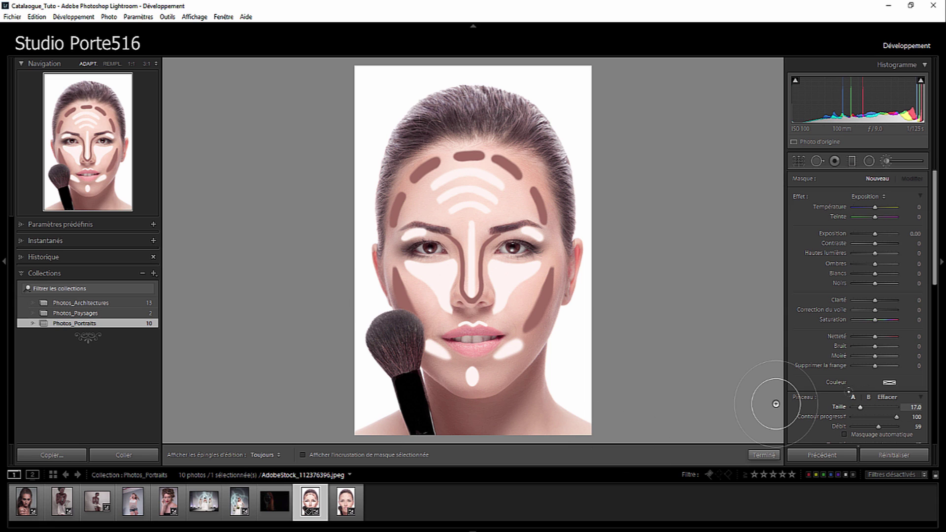
- Set the brush to Taille 10, Débit 100 and Densité 100, with Exposition at -4.00
{"action": "scroll", "coordinate": [919, 264], "scroll_direction": "down", "scroll_amount": 2}
{"action": "scroll", "coordinate": [927, 272], "scroll_direction": "down", "scroll_amount": 2}
{"action": "scroll", "coordinate": [528, 283], "scroll_direction": "down", "scroll_amount": 7}
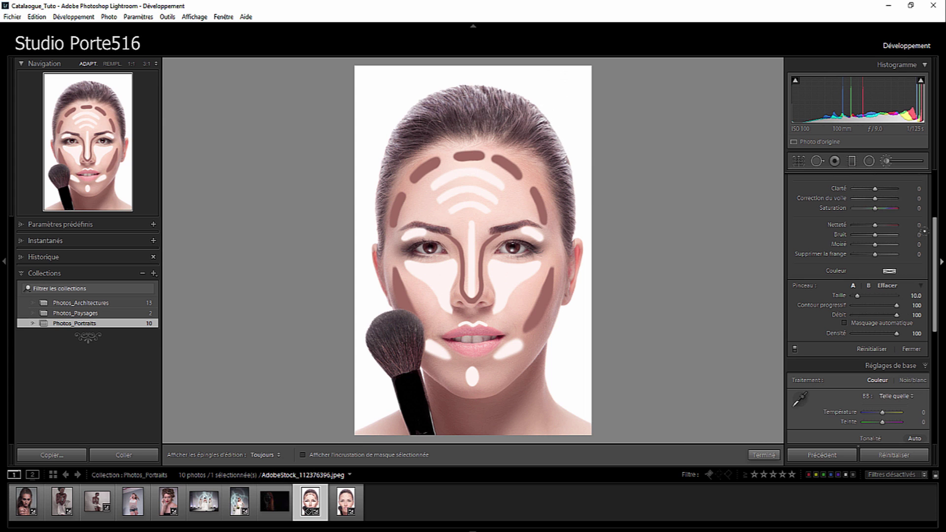
{"action": "scroll", "coordinate": [921, 232], "scroll_direction": "up", "scroll_amount": 4}
{"action": "left_click_drag", "start_coordinate": [875, 234], "coordinate": [848, 234]}
- Paint a dark, fully feathered vertical band from the forehead over the eye and down the cheek farthest from the makeup brush
{"action": "key", "text": "h"}
{"action": "left_click_drag", "start_coordinate": [510, 162], "coordinate": [519, 343]}
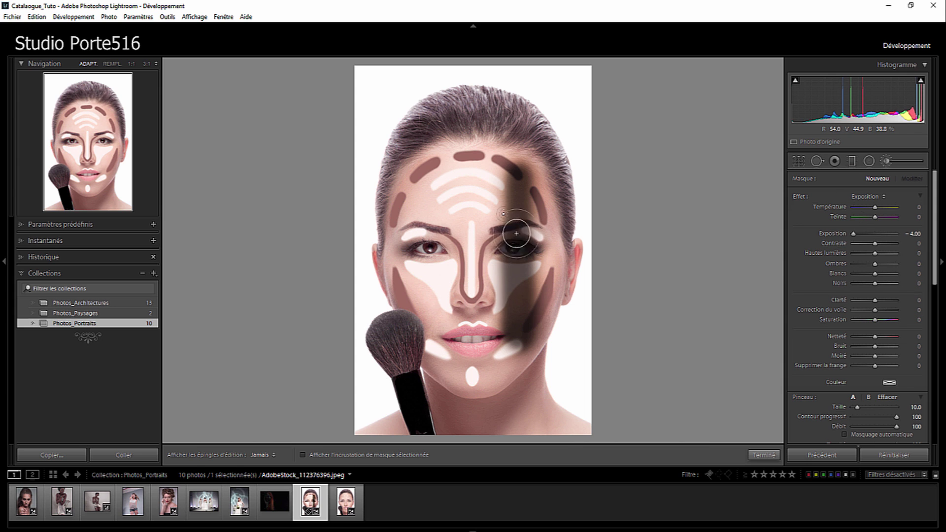
{"action": "left_click_drag", "start_coordinate": [516, 233], "coordinate": [508, 170]}
{"action": "key", "text": "h"}
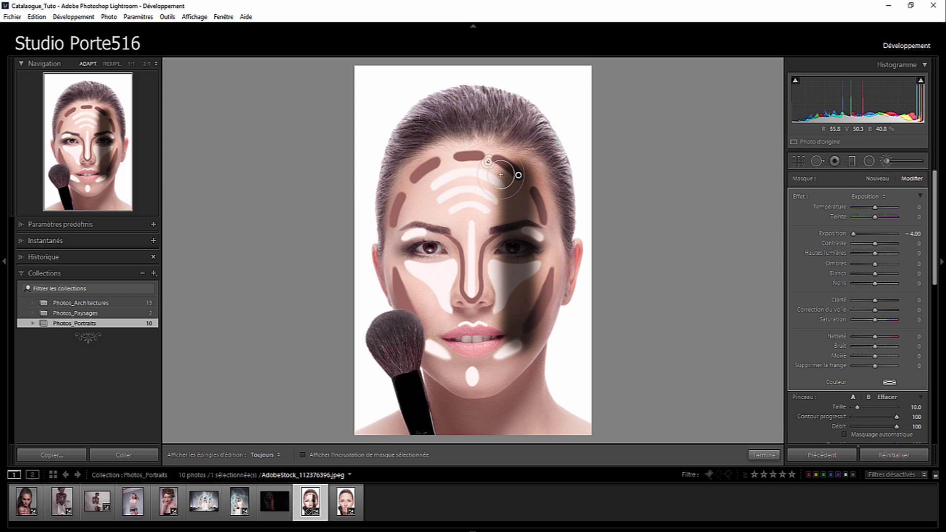
- Paint a hard-edged band over the other eye with Contour progressif at 0, and a softer central band with it at 70
{"action": "left_click_drag", "start_coordinate": [897, 417], "coordinate": [893, 417]}
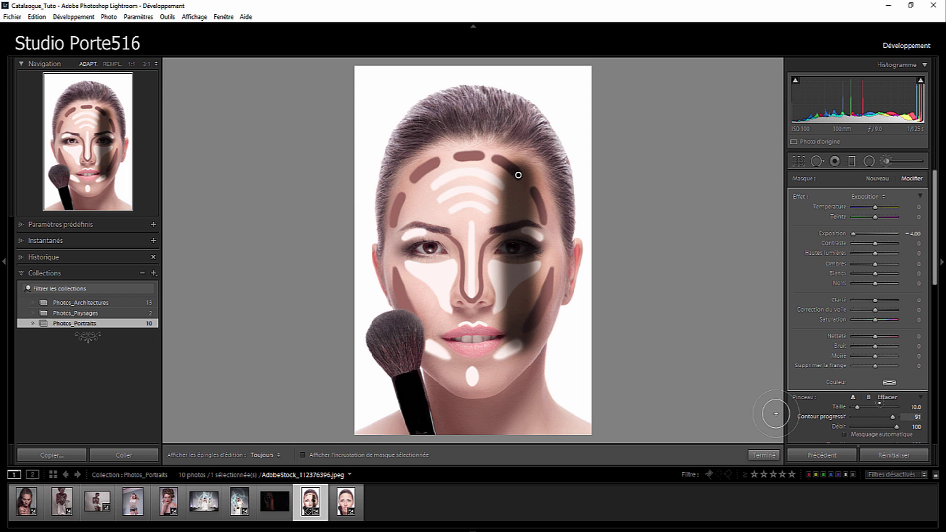
{"action": "type", "text": "0"}
{"action": "key", "text": "Return"}
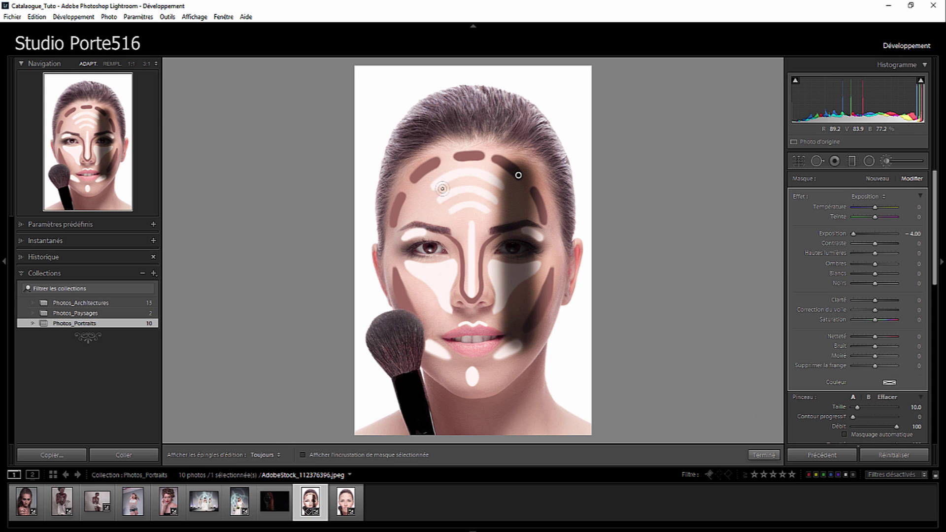
{"action": "left_click_drag", "start_coordinate": [442, 167], "coordinate": [439, 318]}
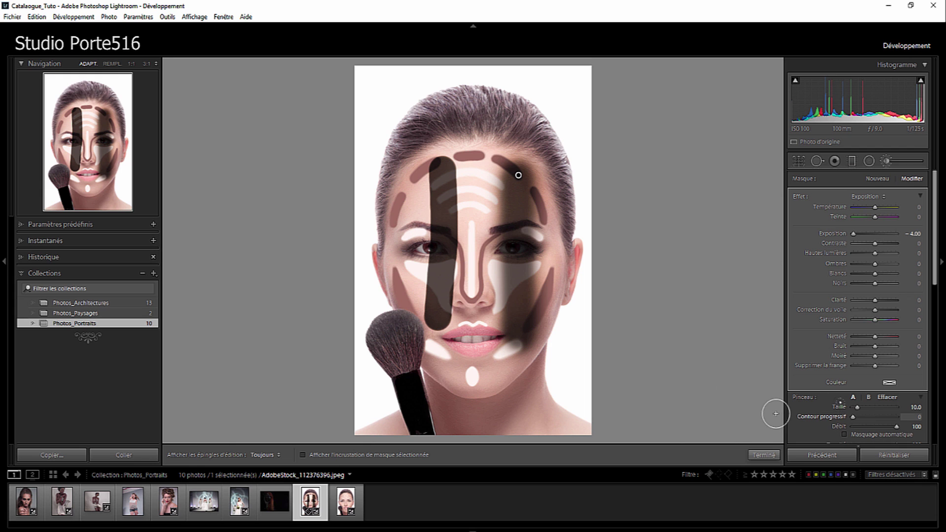
{"action": "scroll", "coordinate": [776, 414], "scroll_direction": "up", "scroll_amount": 5}
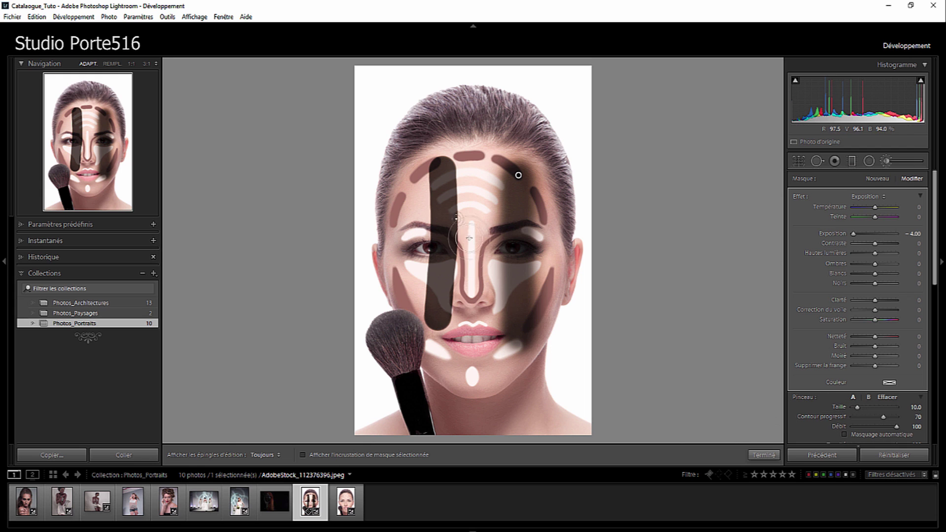
{"action": "mouse_move", "coordinate": [479, 211]}
{"action": "left_mouse_down"}
{"action": "mouse_move", "coordinate": [486, 277]}
{"action": "mouse_move", "coordinate": [476, 215]}
{"action": "mouse_move", "coordinate": [486, 235]}
{"action": "left_mouse_up"}
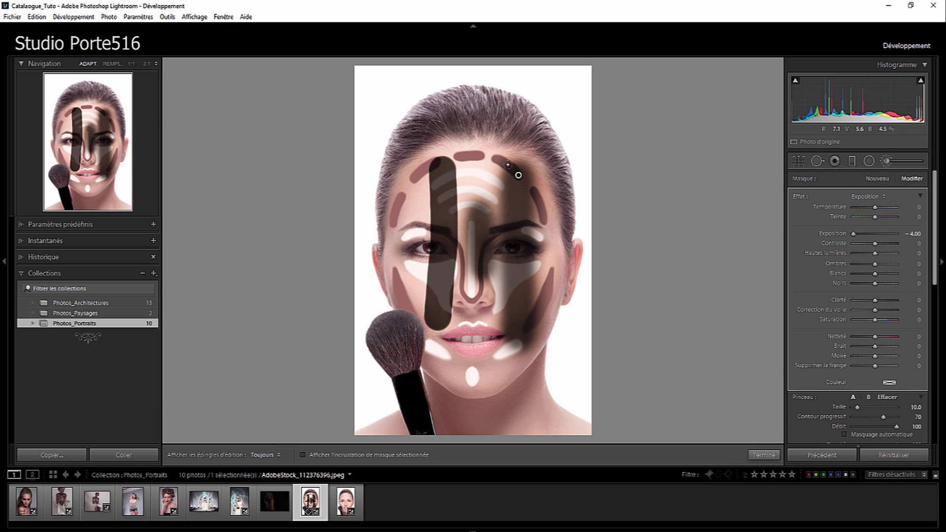
- Show the overlay of the dark test mask and delete that mask
{"action": "key", "text": "o"}
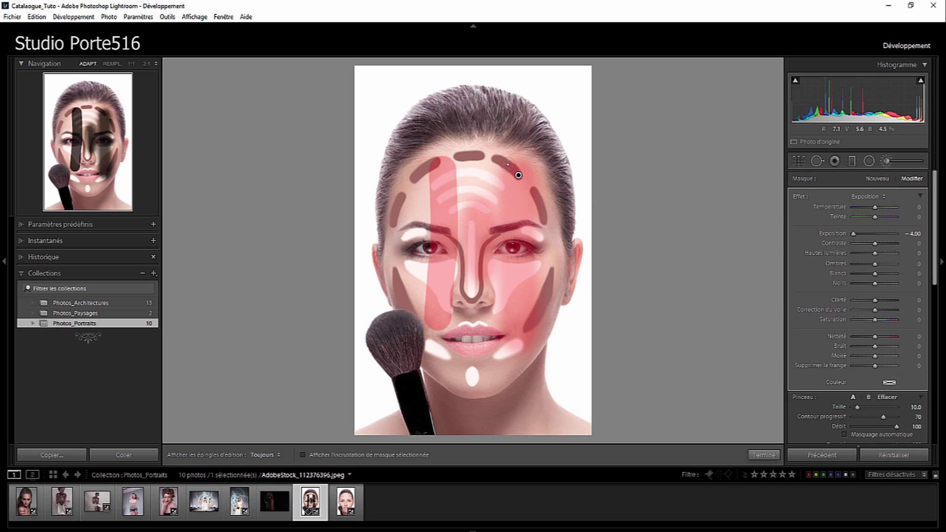
{"action": "key", "text": "Delete"}
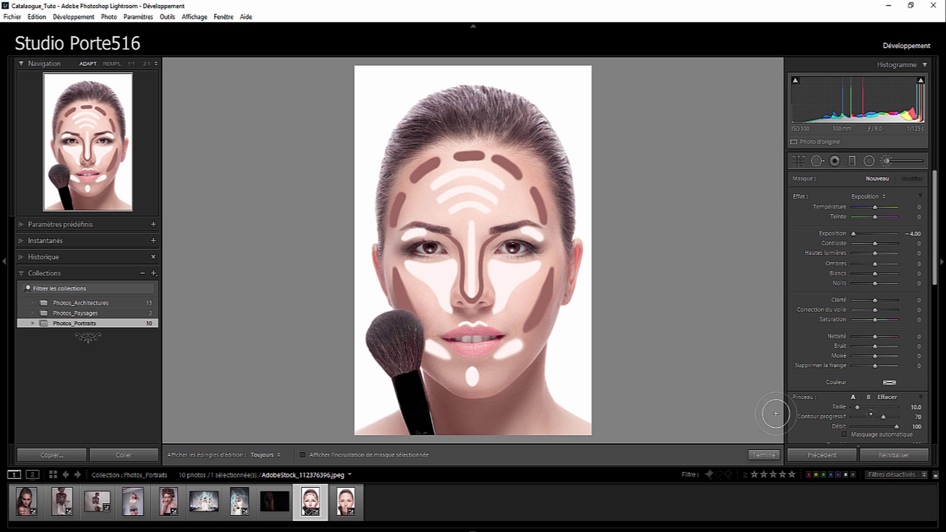
- Set the brush flow (Débit) to 1 and paint a new mask on the upper forehead with the edit pins hidden while painting
{"action": "left_click_drag", "start_coordinate": [897, 426], "coordinate": [835, 412]}
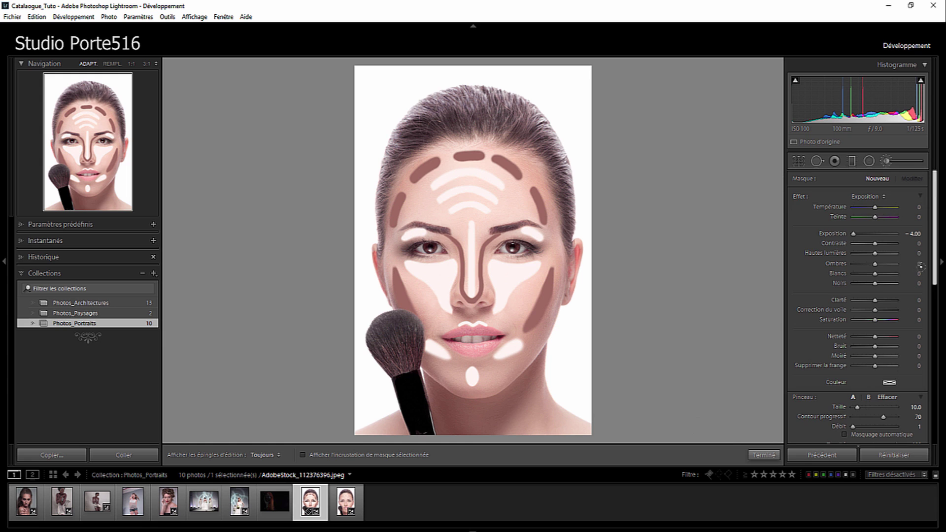
{"action": "scroll", "coordinate": [919, 301], "scroll_direction": "down", "scroll_amount": 3}
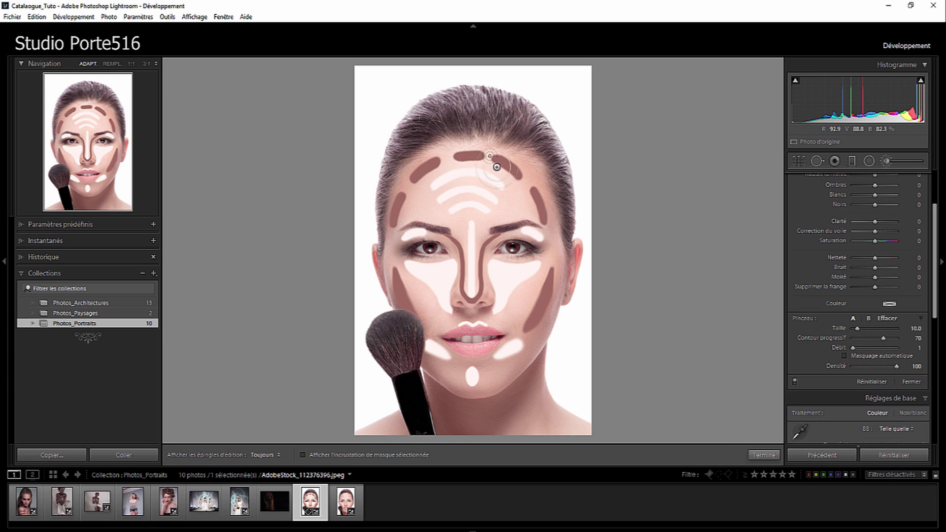
{"action": "key", "text": "h"}
{"action": "key", "text": "h"}
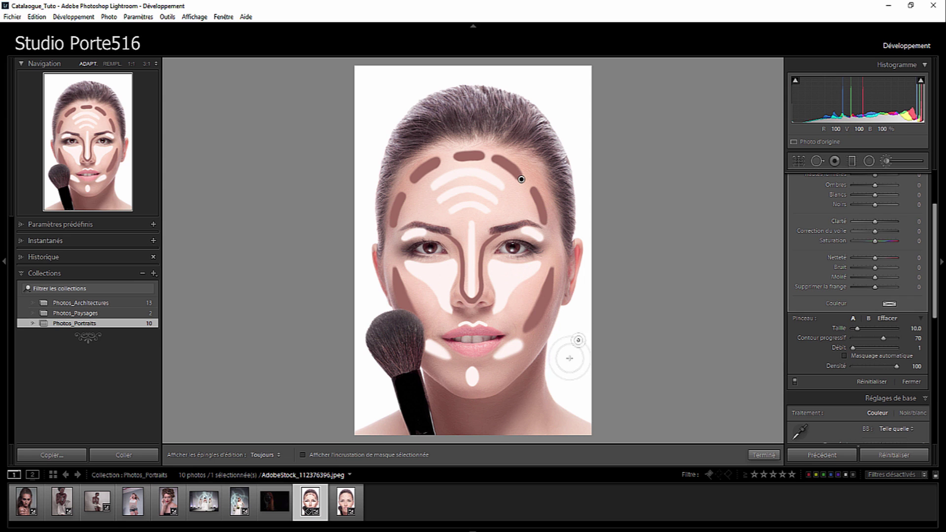
- Set the brush flow (Débit) to 16 and paint a faint stroke on the central forehead with the edit pins hidden
{"action": "scroll", "coordinate": [899, 219], "scroll_direction": "down", "scroll_amount": 4}
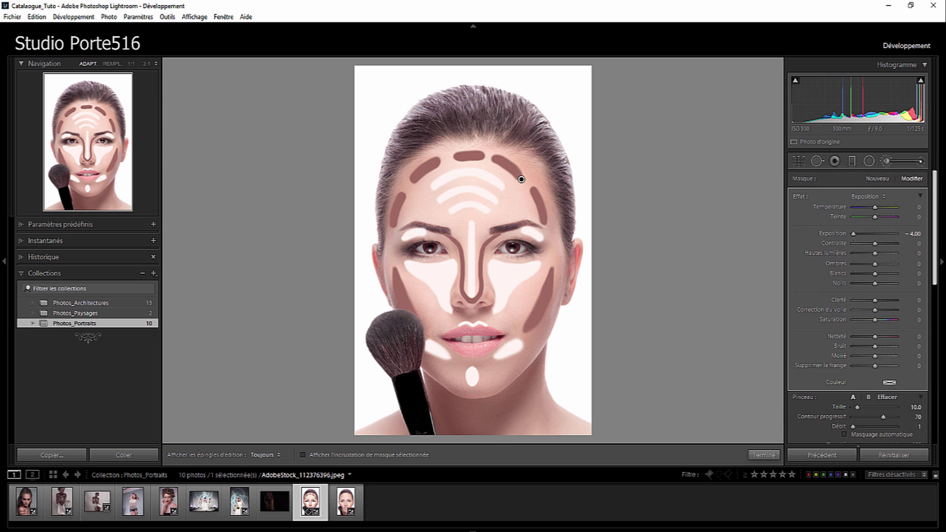
{"action": "scroll", "coordinate": [919, 242], "scroll_direction": "down", "scroll_amount": 2}
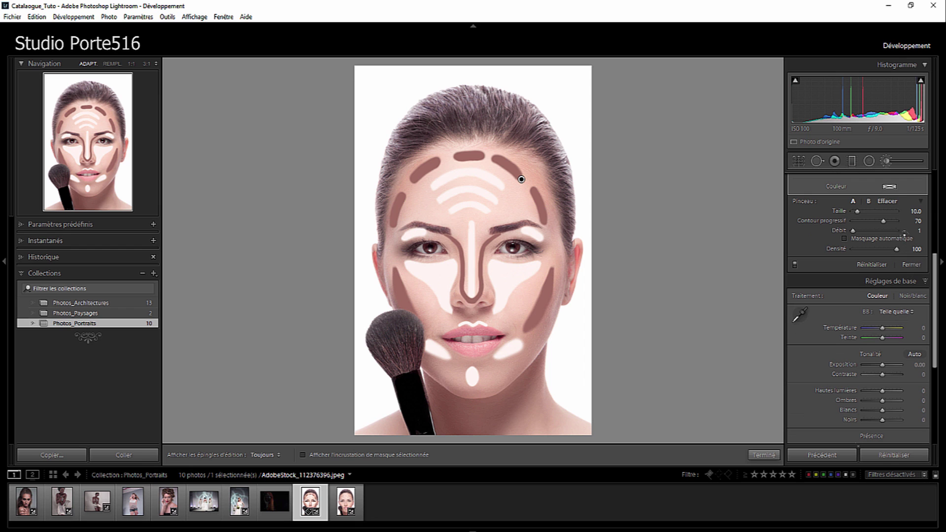
{"action": "scroll", "coordinate": [912, 254], "scroll_direction": "up", "scroll_amount": 3}
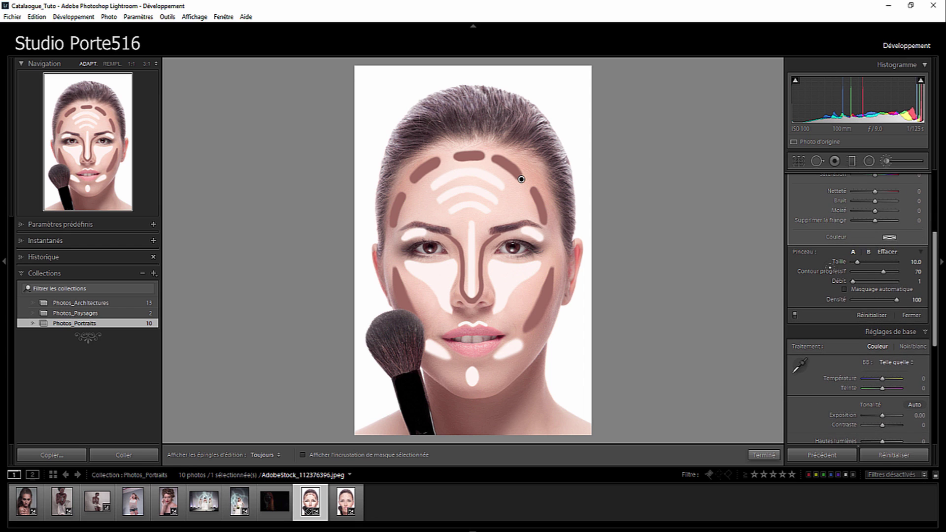
{"action": "left_click_drag", "start_coordinate": [506, 285], "coordinate": [519, 298]}
{"action": "key", "text": "h"}
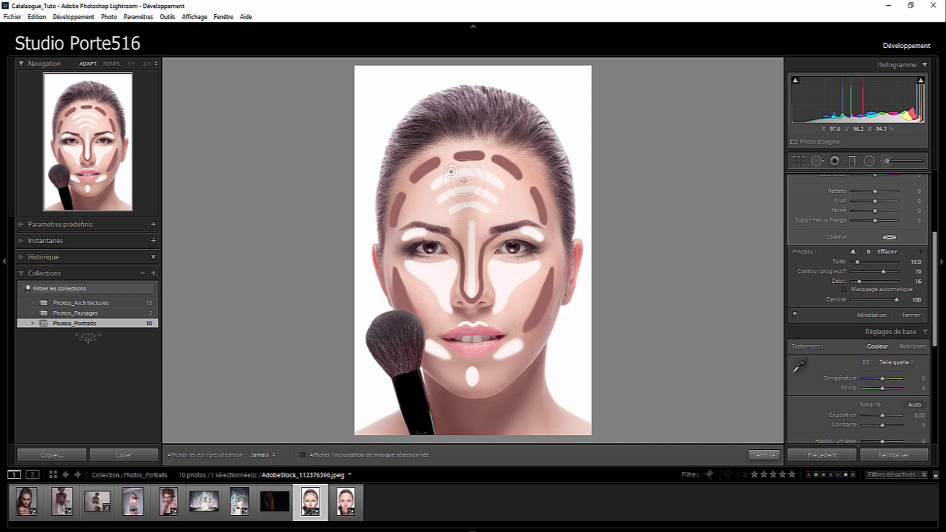
{"action": "key", "text": "h"}
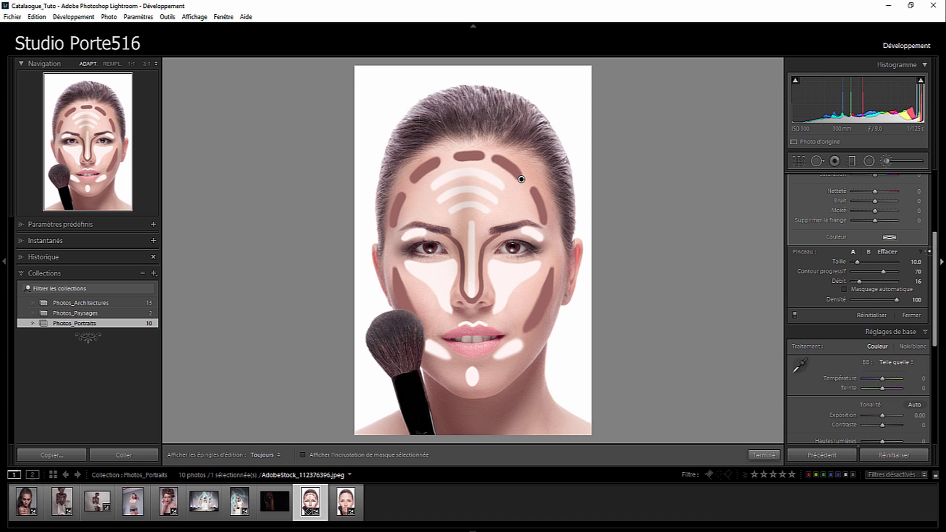
- Build up the dark effect with repeated strokes over the central forehead and down along the nose, hiding the pins while painting
{"action": "key", "text": "h"}
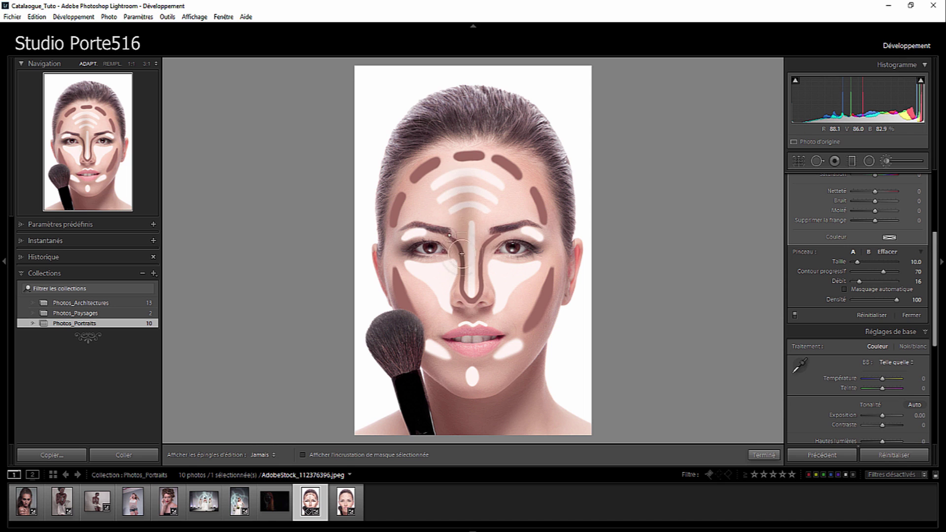
{"action": "key", "text": "h"}
{"action": "key", "text": "h"}
{"action": "key", "text": "h"}
{"action": "key", "text": "h"}
{"action": "key", "text": "h"}
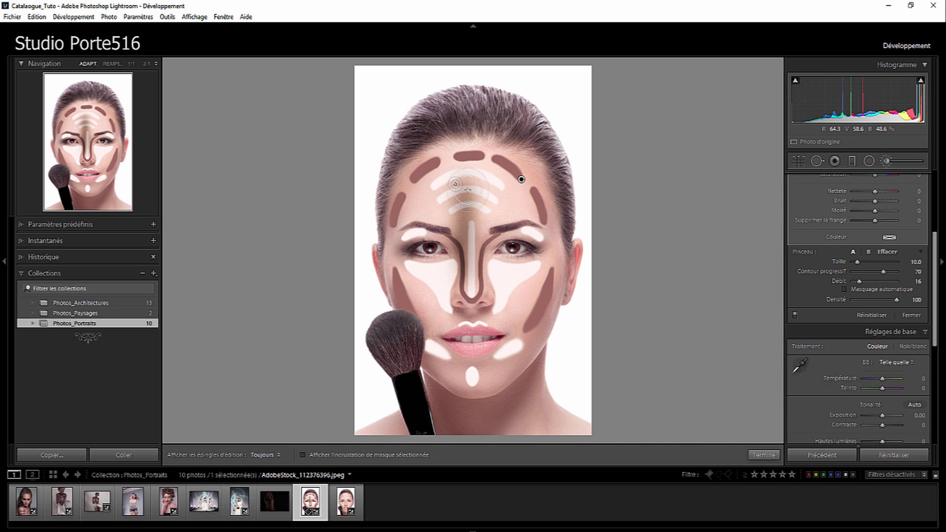
{"action": "key", "text": "h"}
{"action": "key", "text": "h"}
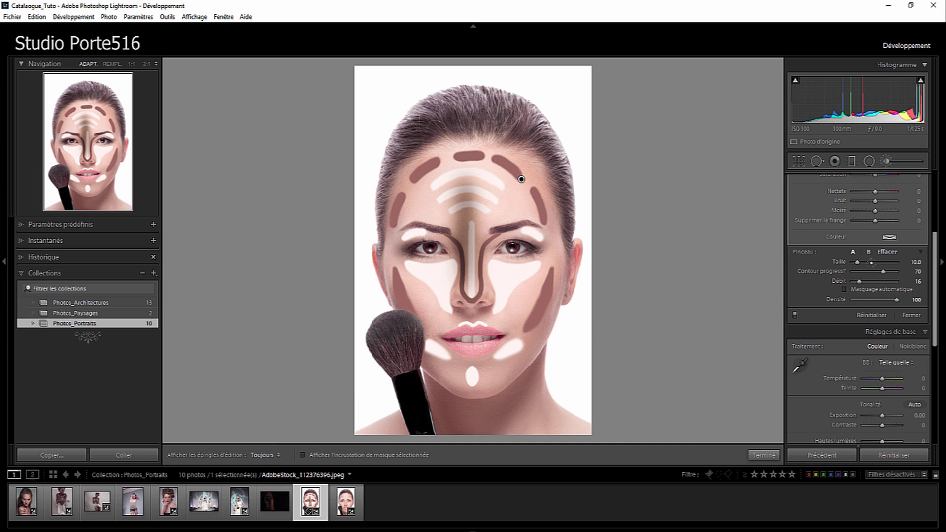
- Paint a dark band from the forehead over the eye to the cheek above the makeup brush with the flow at 100
{"action": "left_click_drag", "start_coordinate": [859, 281], "coordinate": [865, 281]}
{"action": "key", "text": "h"}
{"action": "left_click_drag", "start_coordinate": [409, 163], "coordinate": [403, 273]}
{"action": "key", "text": "h"}
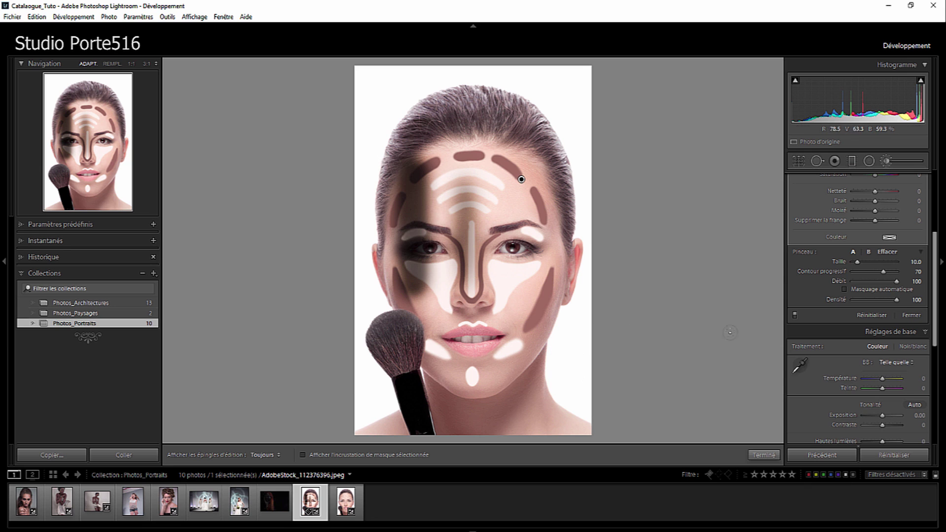
- Set the flow (Débit) to 38 and delete the dark test mask
{"action": "key", "text": "1"}
{"action": "key", "text": "3"}
{"action": "mouse_move", "coordinate": [874, 275]}
{"action": "left_mouse_down"}
{"action": "mouse_move", "coordinate": [842, 274]}
{"action": "mouse_move", "coordinate": [855, 278]}
{"action": "left_mouse_up"}
{"action": "left_click_drag", "start_coordinate": [571, 311], "coordinate": [585, 324]}
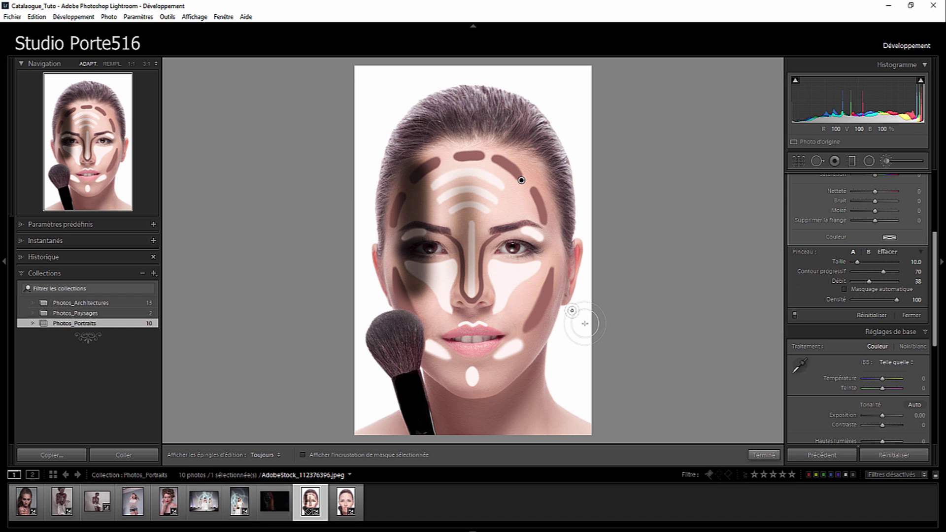
{"action": "key", "text": "Delete"}
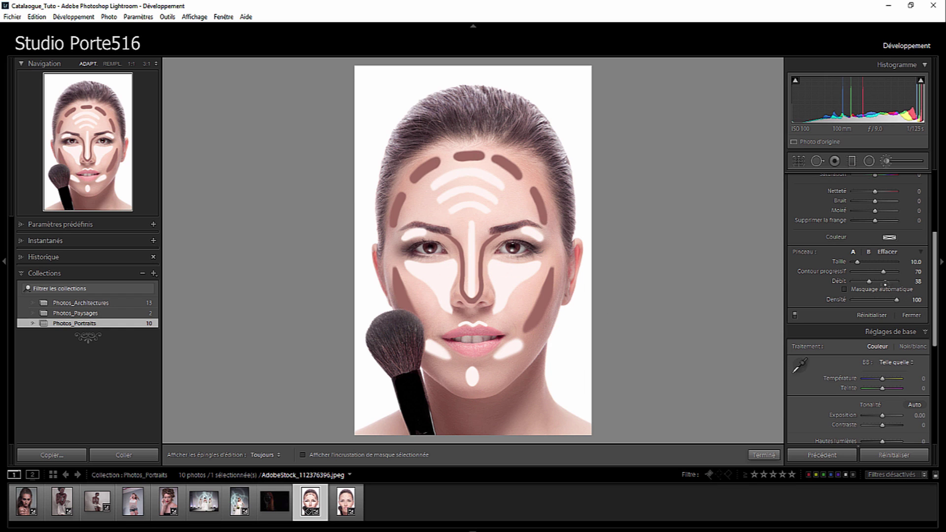
- Set the brush density (Densité) to 0 and the flow to 100, starting a new mask on the upper forehead
{"action": "type", "text": "0"}
{"action": "key", "text": "Return"}
{"action": "left_click_drag", "start_coordinate": [868, 281], "coordinate": [872, 281]}
{"action": "type", "text": "100"}
{"action": "key", "text": "Return"}
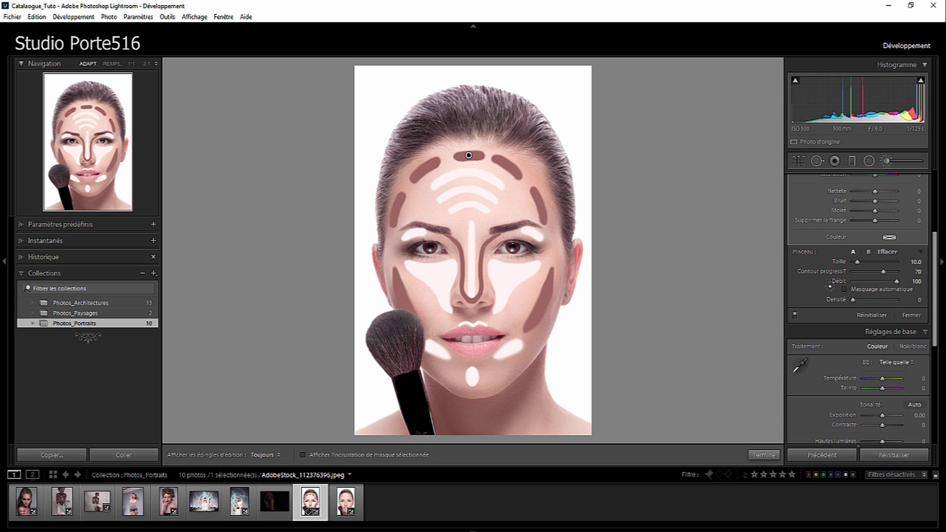
- Set the density to 18, paint over the forehead and cheek nearest the makeup brush, and undo that painting
{"action": "left_click_drag", "start_coordinate": [834, 288], "coordinate": [845, 288]}
{"action": "key", "text": "h"}
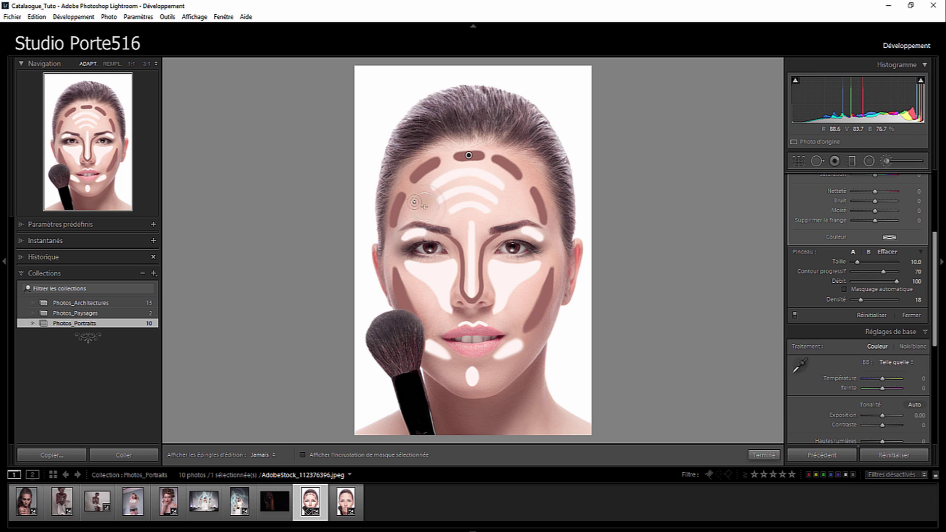
{"action": "left_click_drag", "start_coordinate": [433, 284], "coordinate": [445, 295]}
{"action": "key", "text": "ctrl+z"}
{"action": "key", "text": "h"}
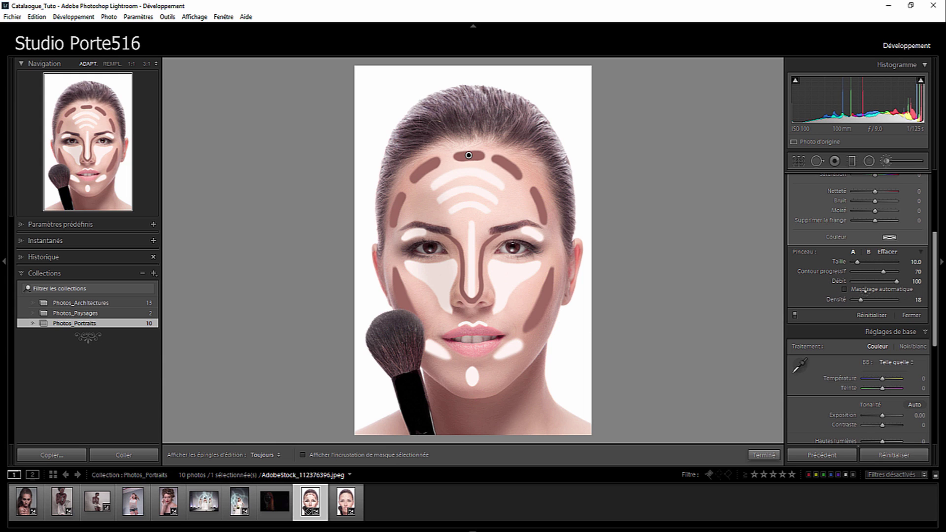
- Paint both cheeks with the density at 40, using a flow of 40 on the one near the makeup brush, and delete the mask
{"action": "left_click_drag", "start_coordinate": [836, 299], "coordinate": [868, 291]}
{"action": "mouse_move", "coordinate": [488, 268]}
{"action": "left_mouse_down"}
{"action": "mouse_move", "coordinate": [497, 256]}
{"action": "mouse_move", "coordinate": [512, 276]}
{"action": "mouse_move", "coordinate": [512, 345]}
{"action": "left_mouse_up"}
{"action": "left_click_drag", "start_coordinate": [884, 282], "coordinate": [856, 286]}
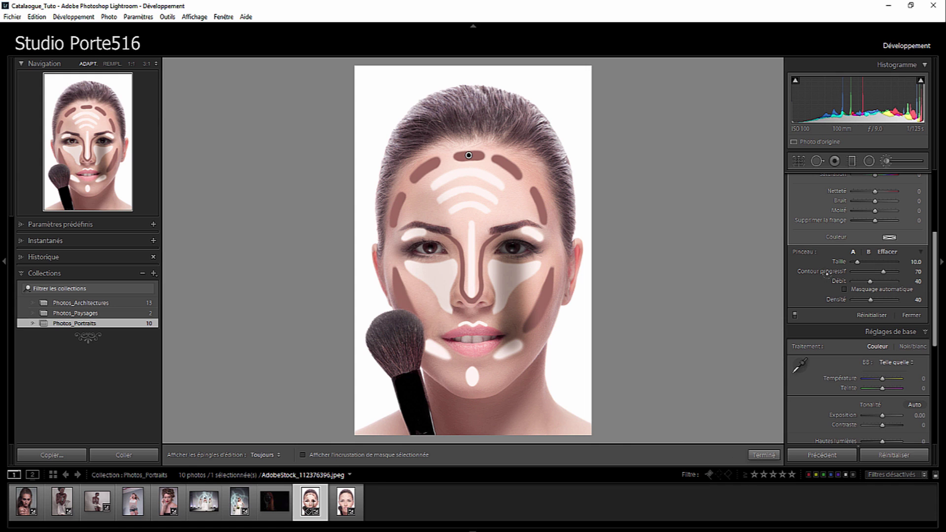
{"action": "key", "text": "h"}
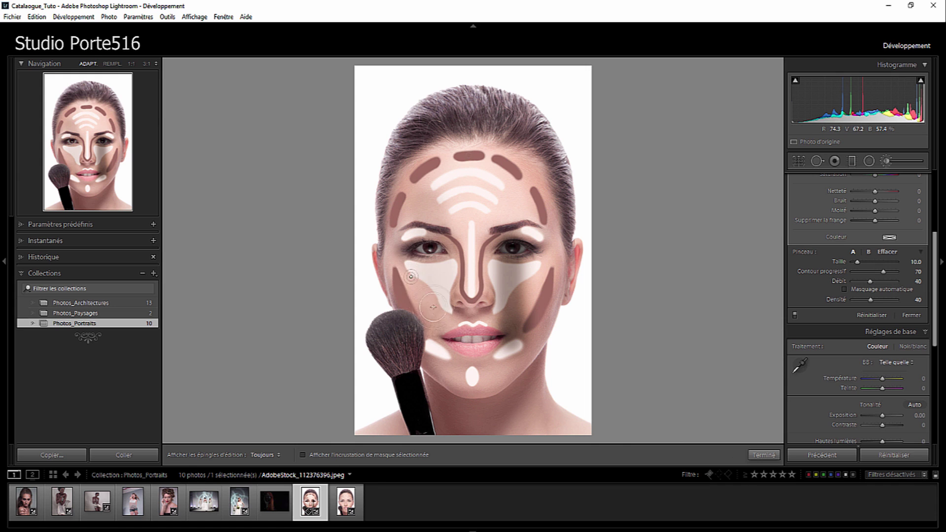
{"action": "key", "text": "h"}
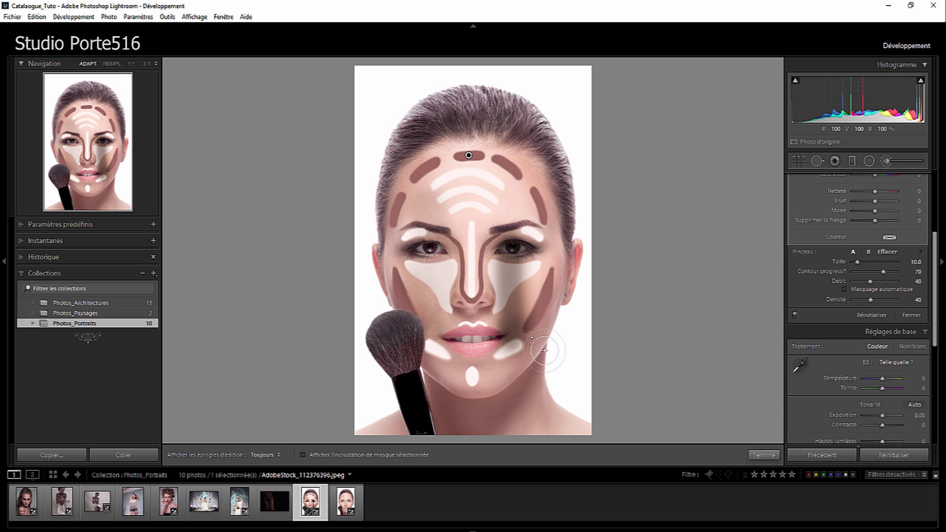
{"action": "key", "text": "Delete"}
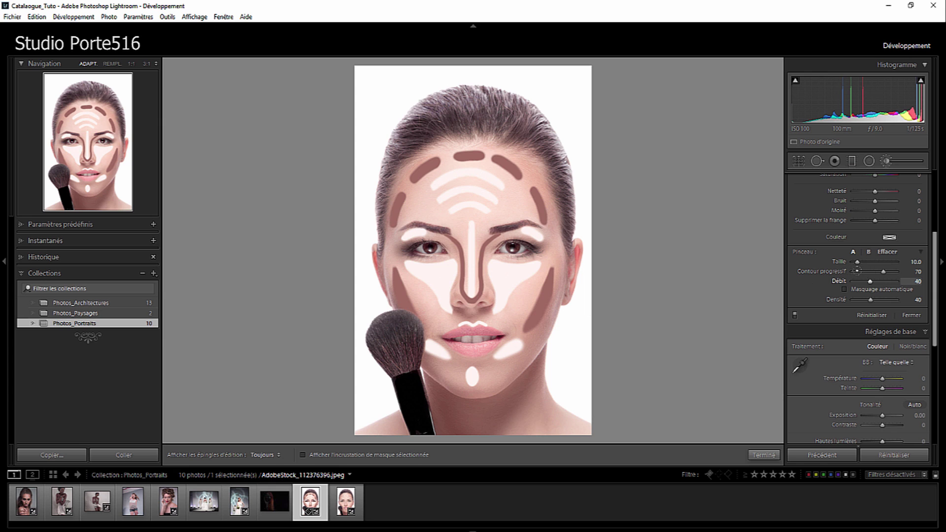
- Adjust the flow of brush A and set the density to 50
{"action": "left_click_drag", "start_coordinate": [856, 269], "coordinate": [852, 270]}
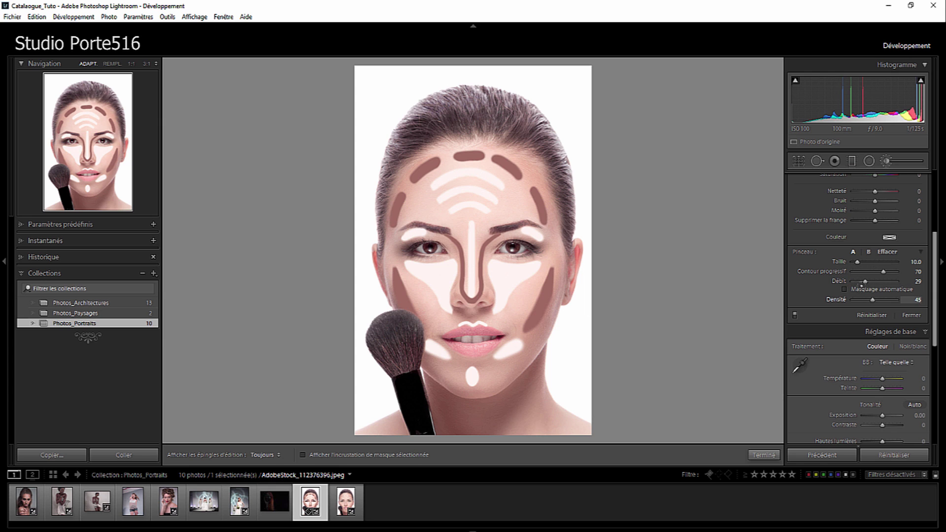
{"action": "left_click_drag", "start_coordinate": [858, 285], "coordinate": [905, 287]}
{"action": "left_click", "coordinate": [914, 299]}
{"action": "type", "text": "50"}
{"action": "key", "text": "Return"}
{"action": "left_click_drag", "start_coordinate": [858, 277], "coordinate": [859, 277]}
- Switch to brush B and set its Contour progressif to 100
{"action": "left_click", "coordinate": [869, 252]}
{"action": "key", "text": "slash"}
{"action": "left_click", "coordinate": [869, 252]}
{"action": "type", "text": "100"}
{"action": "key", "text": "Tab"}
{"action": "left_click", "coordinate": [868, 281]}
- Set brush B's flow to 45 and the density to 20, and toggle between brushes A and B
{"action": "left_click", "coordinate": [909, 281]}
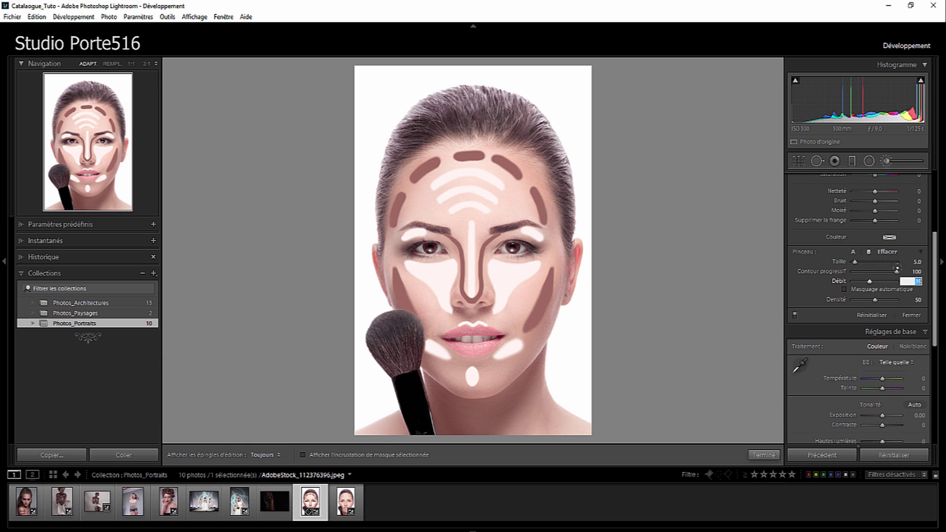
{"action": "type", "text": "45"}
{"action": "key", "text": "Tab"}
{"action": "type", "text": "20"}
{"action": "key", "text": "Return"}
{"action": "key", "text": "slash"}
{"action": "key", "text": "slash"}
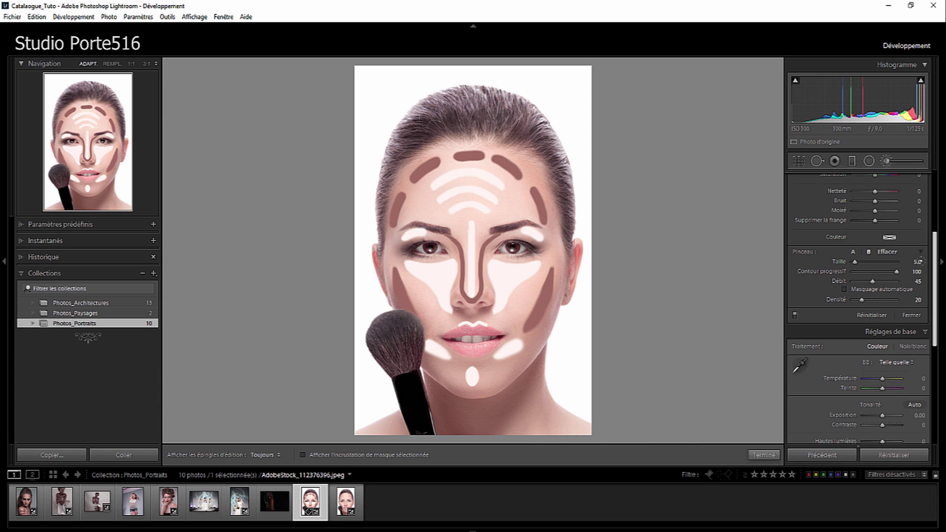
- Reset the exposure, set Clarté to −33 and paint over the cheek farthest from the makeup brush with the pins hidden
{"action": "scroll", "coordinate": [920, 261], "scroll_direction": "up", "scroll_amount": 5}
{"action": "double_click", "coordinate": [833, 233]}
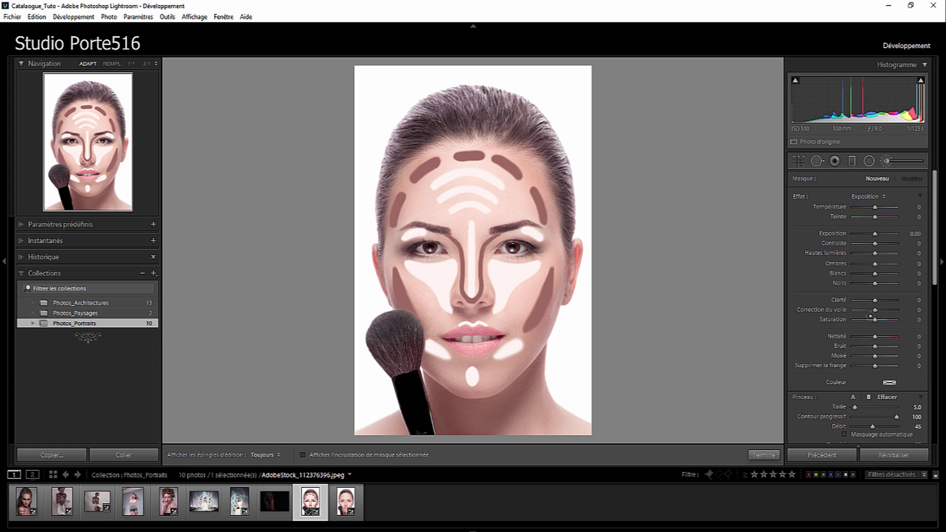
{"action": "left_click_drag", "start_coordinate": [875, 299], "coordinate": [853, 288]}
{"action": "key", "text": "h"}
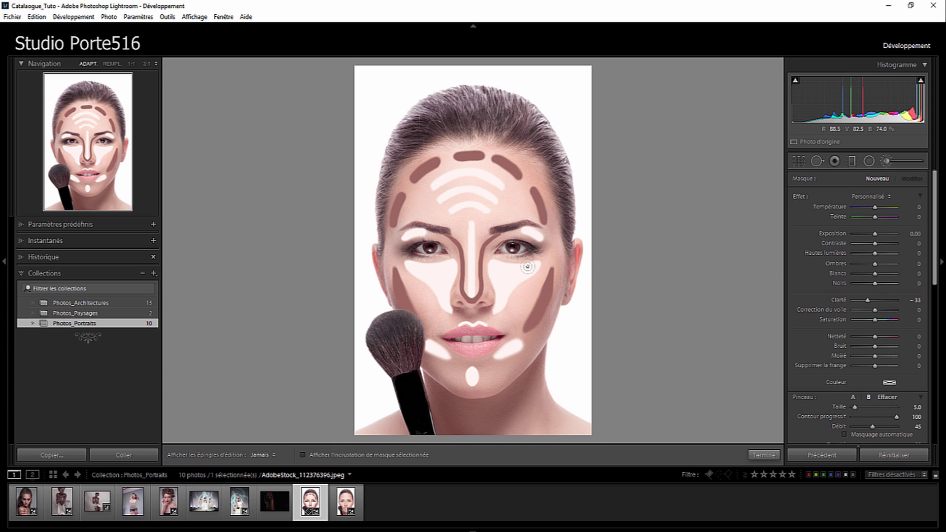
{"action": "key", "text": "h"}
- Look through the list of brush effect presets and delete the Clarté mask from the cheek
{"action": "left_click", "coordinate": [870, 196]}
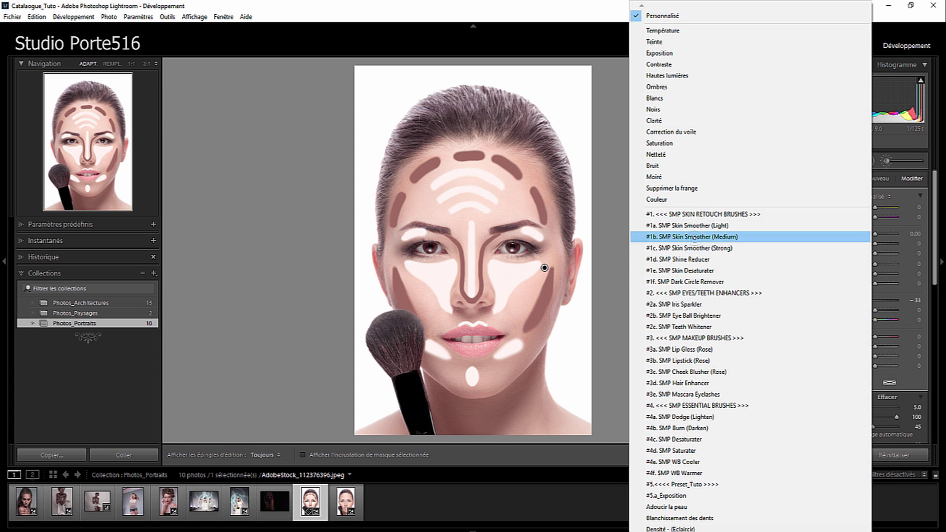
{"action": "left_click", "coordinate": [690, 259]}
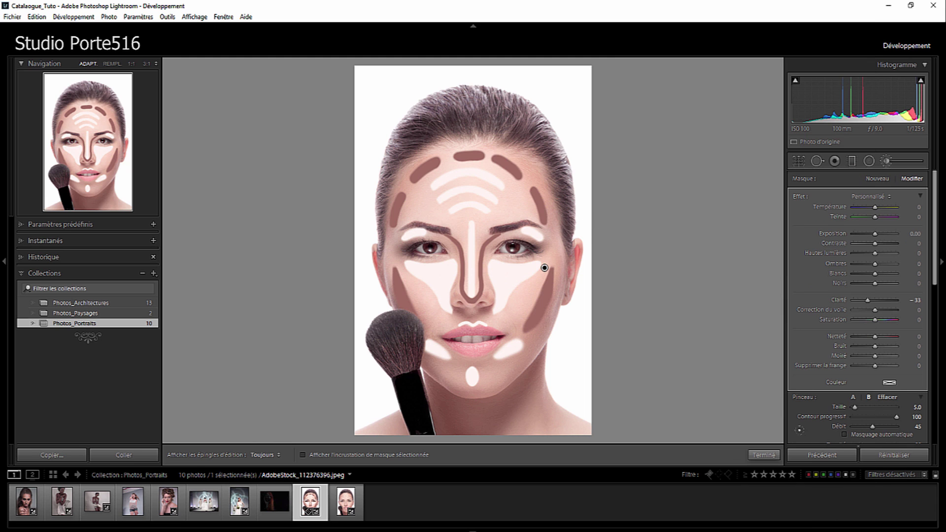
{"action": "key", "text": "Delete"}
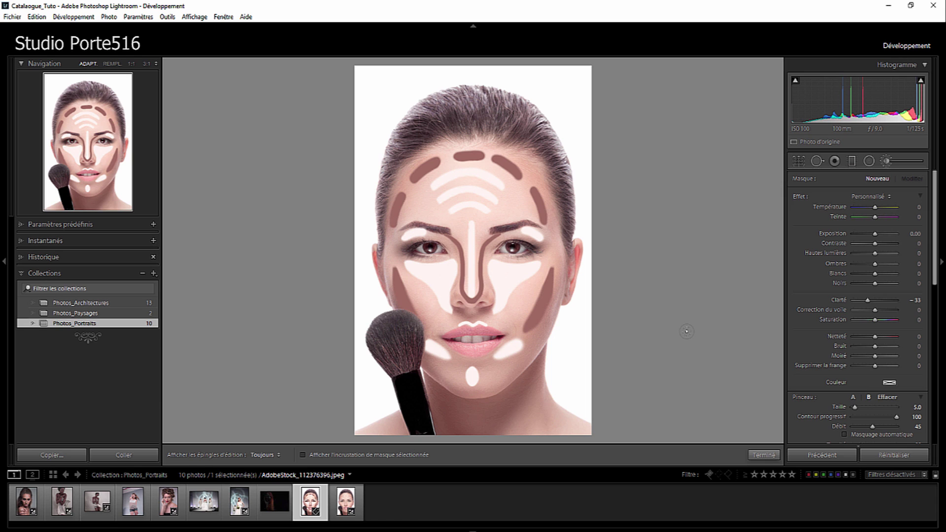
- Close the adjustment brush, collapse the basic adjustments and display the Transformation settings
{"action": "key", "text": "k"}
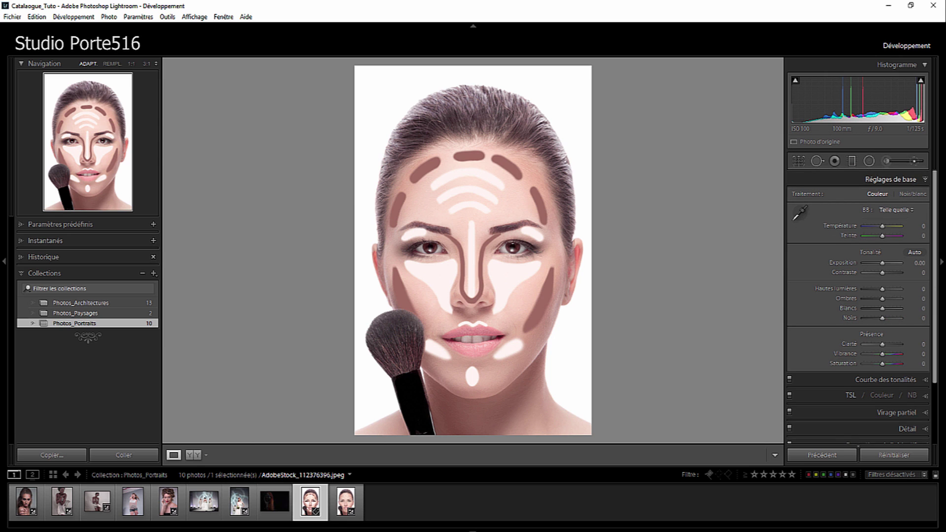
{"action": "key", "text": "ctrl+1"}
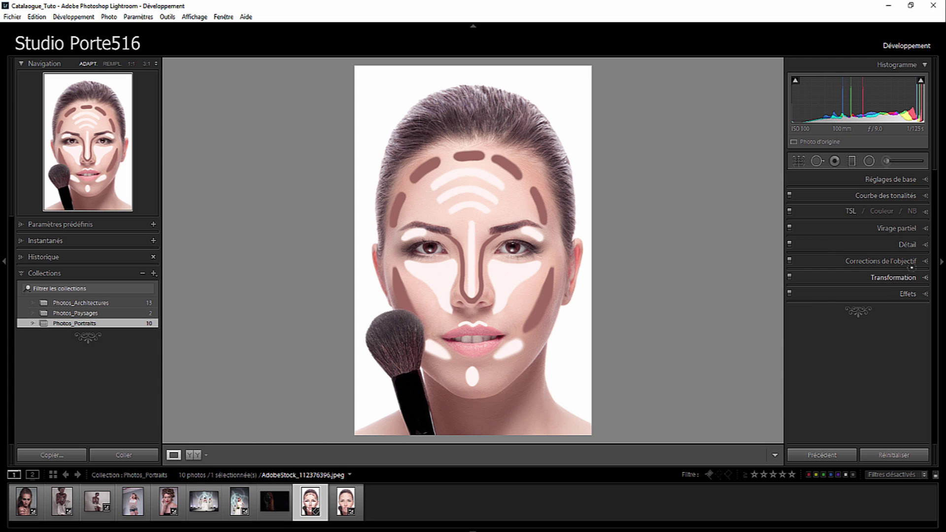
{"action": "left_click", "coordinate": [909, 276]}
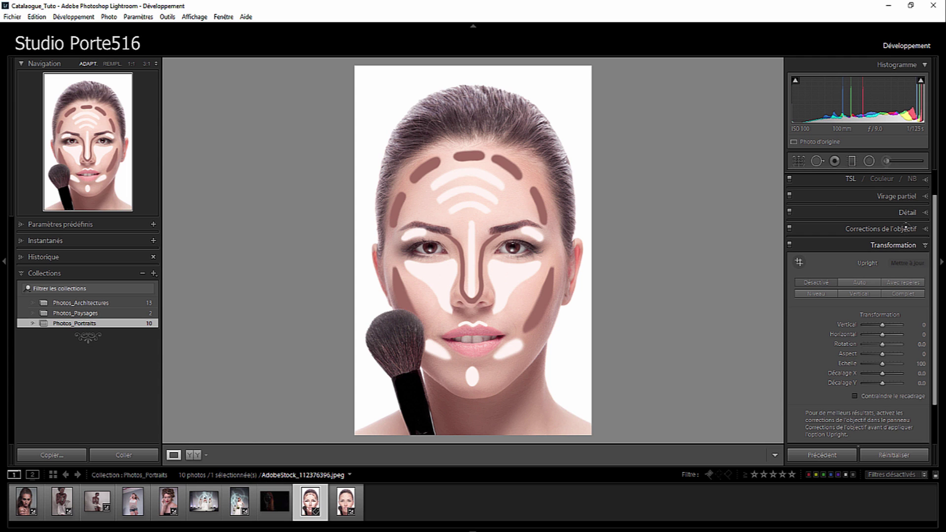